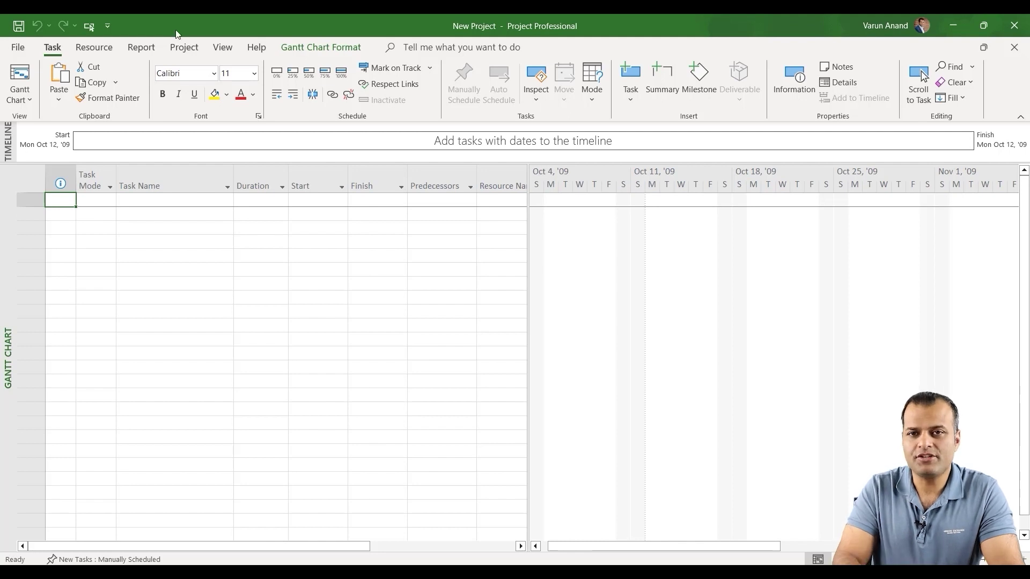
# Search the templates for 'simple' and create a new project from the Simple project plan template.
pyautogui.click(19, 47)
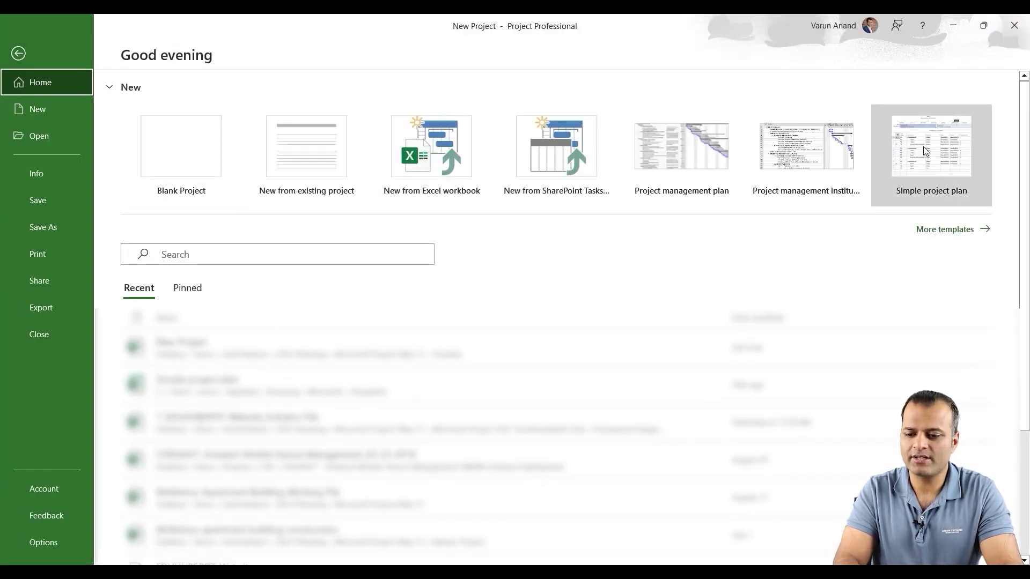
pyautogui.click(946, 229)
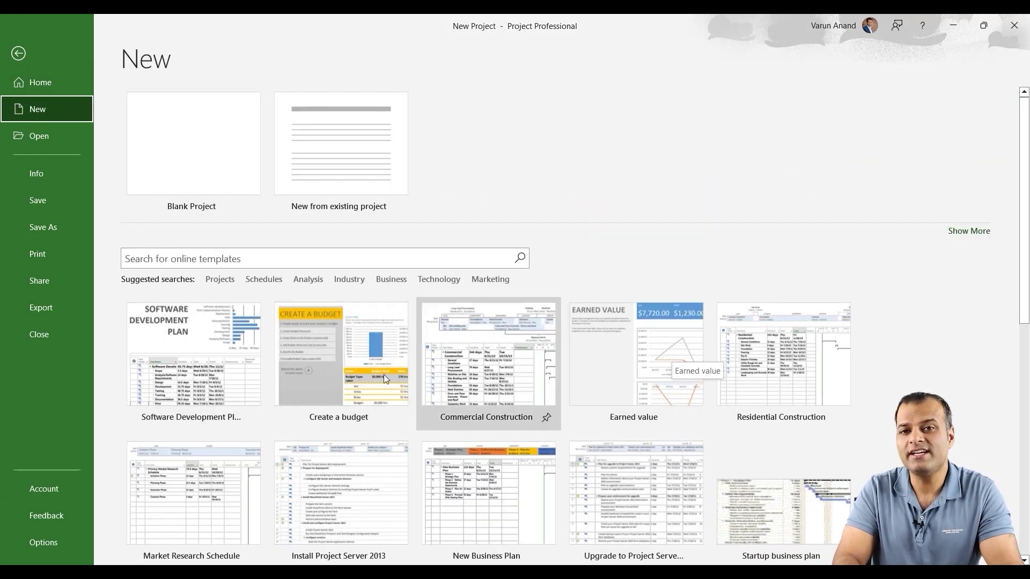
pyautogui.scroll(-4, 681, 375)
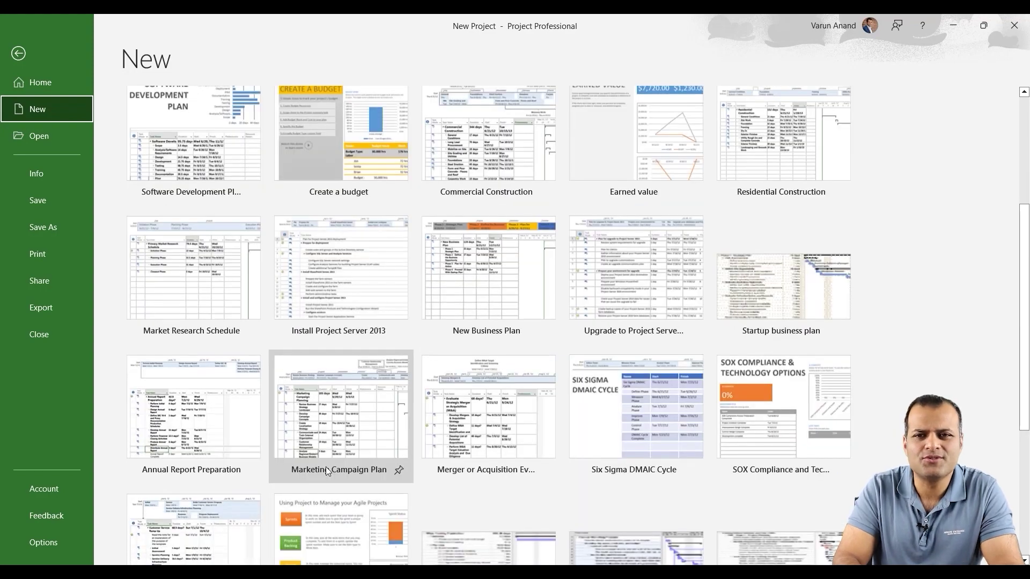
pyautogui.scroll(4, 326, 466)
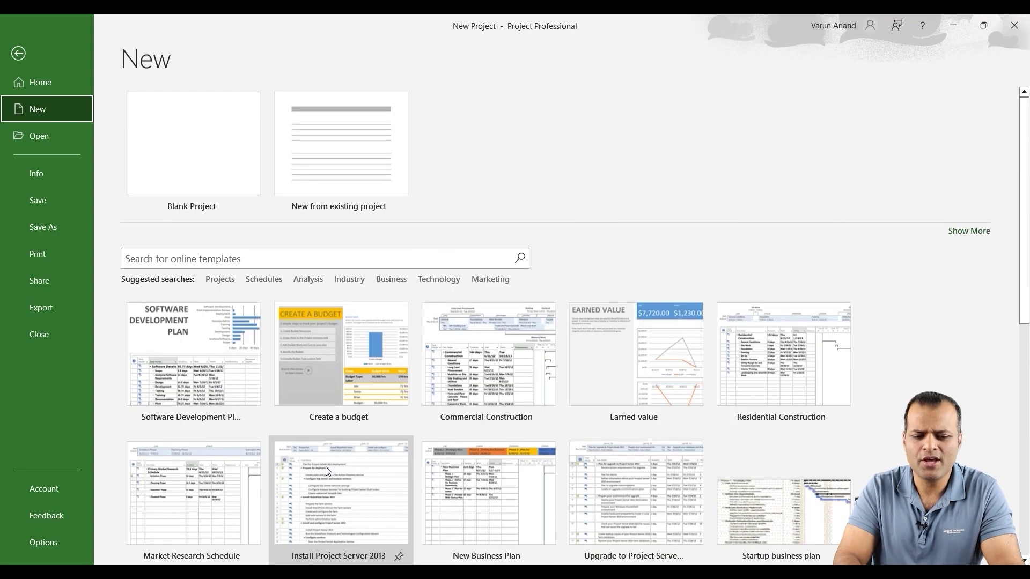
pyautogui.click(181, 258)
pyautogui.write('simple')
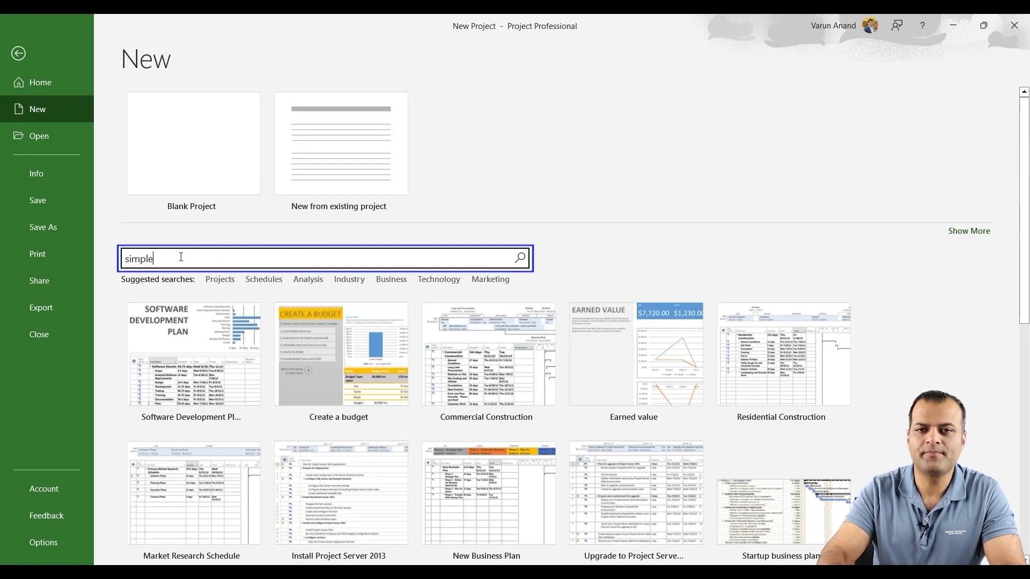
pyautogui.press('Return')
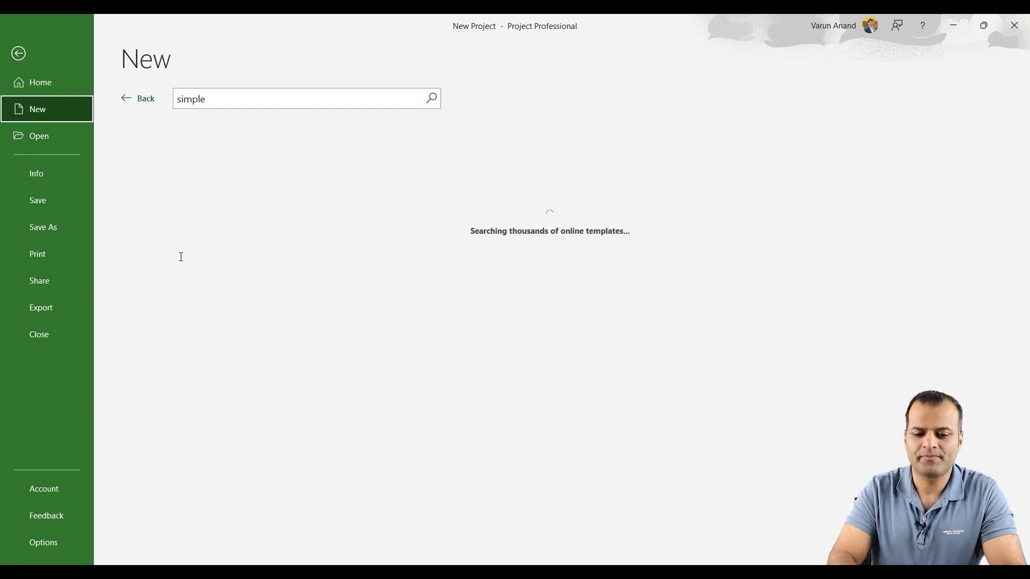
pyautogui.click(199, 207)
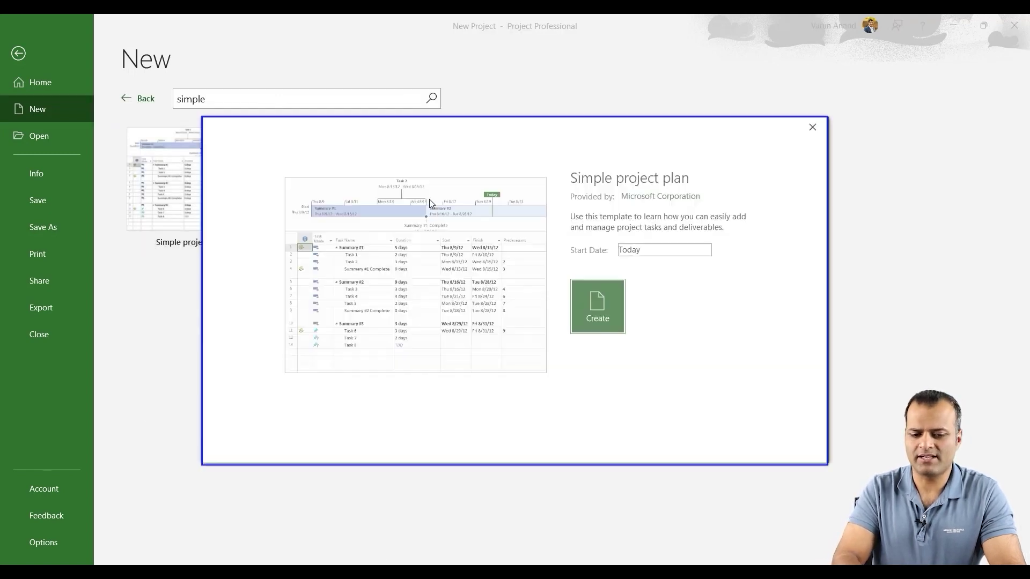
pyautogui.click(600, 307)
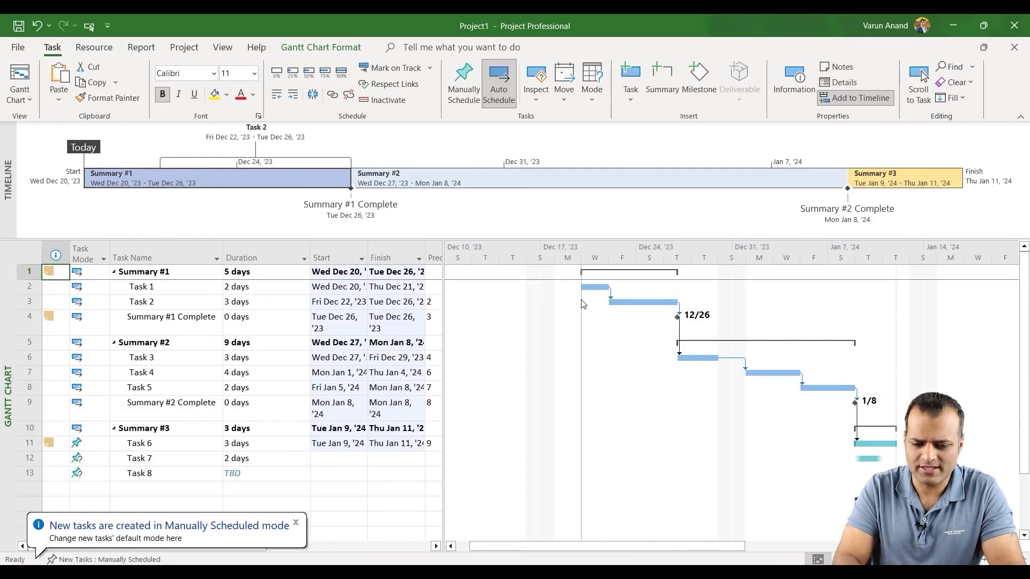
# Widen the task table to show Predecessors and Resource Names, and set Task 6's duration to 20 days.
pyautogui.moveTo(443, 344); pyautogui.dragTo(569, 325)
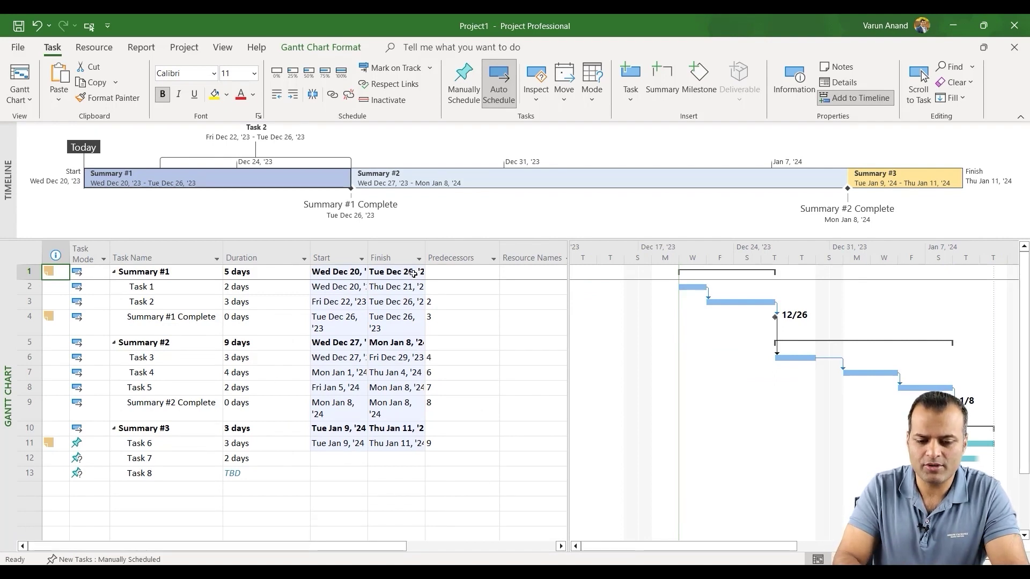
pyautogui.click(239, 450)
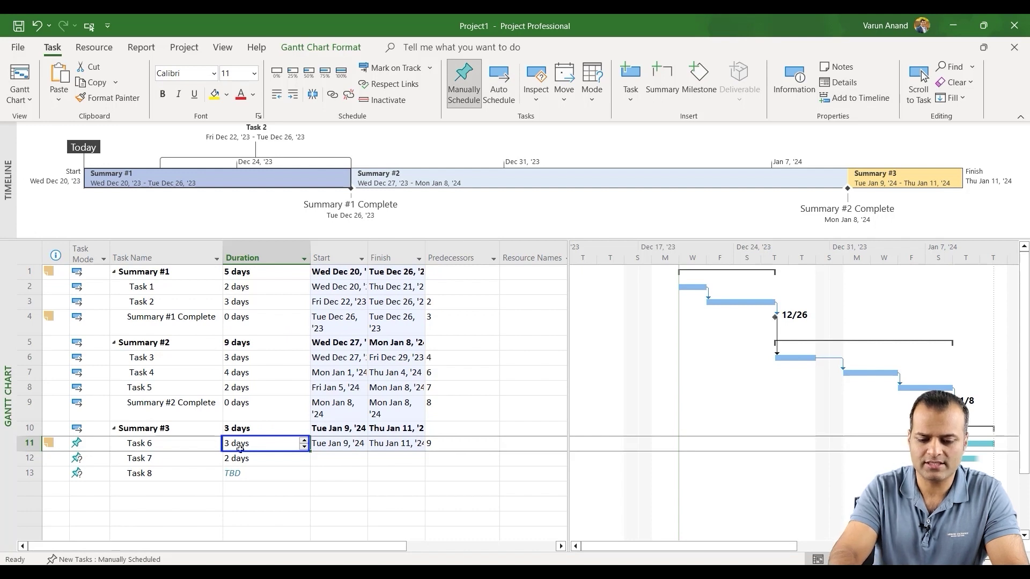
pyautogui.write('20')
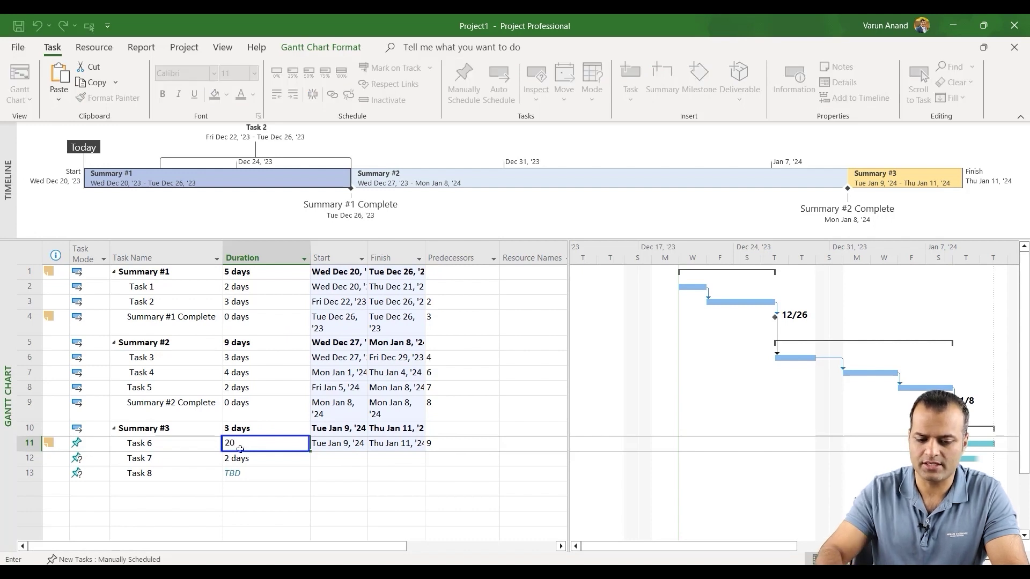
pyautogui.press('Return')
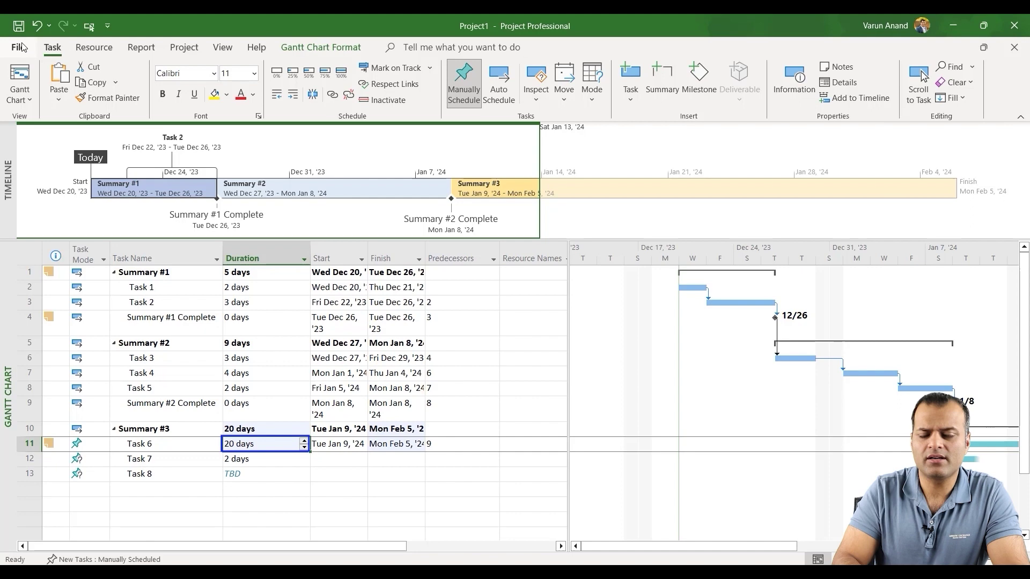
# Open the Save As dialog on the Templates folder and expand its Tools menu.
pyautogui.click(22, 48)
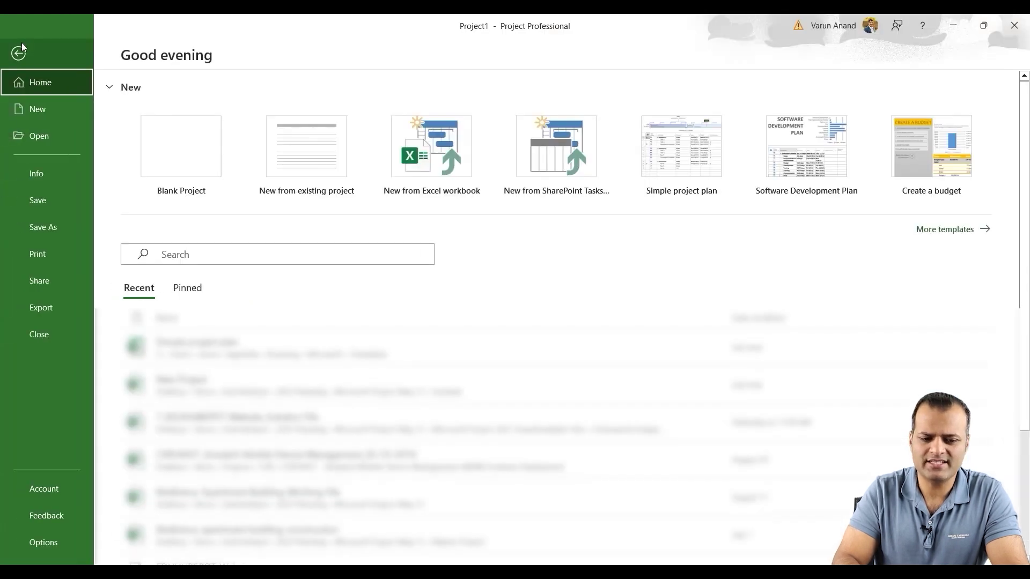
pyautogui.click(43, 227)
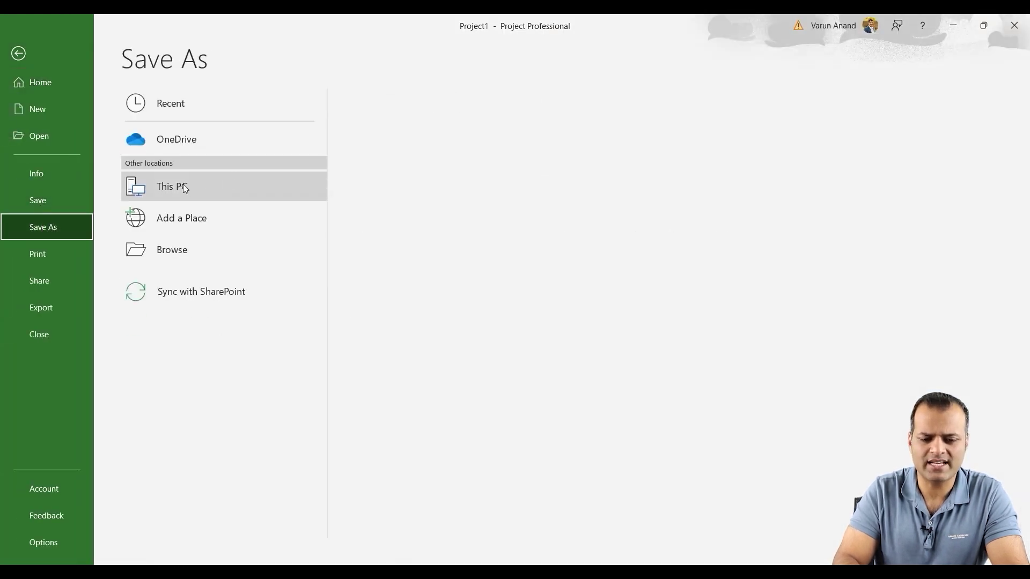
pyautogui.click(183, 186)
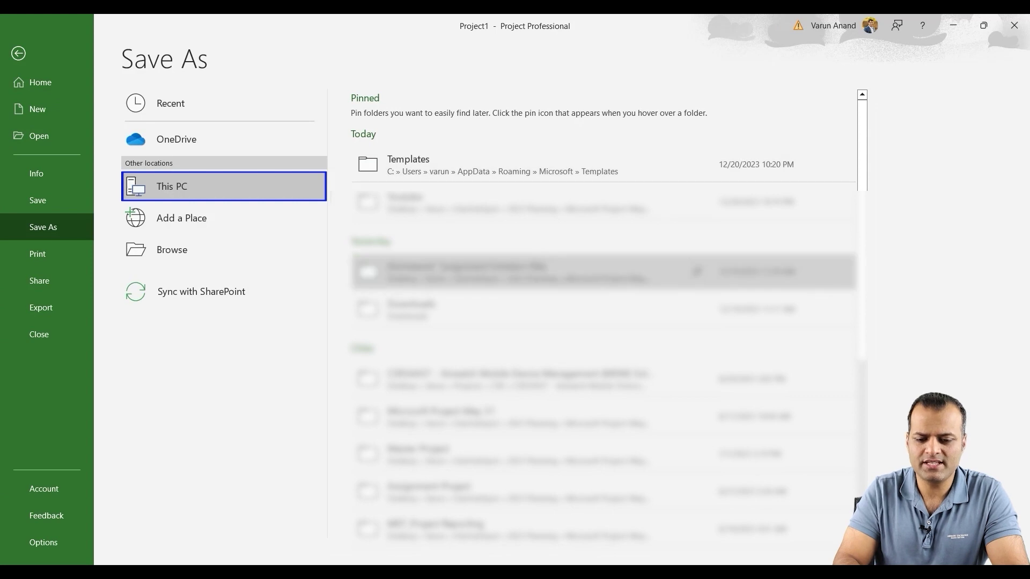
pyautogui.click(424, 173)
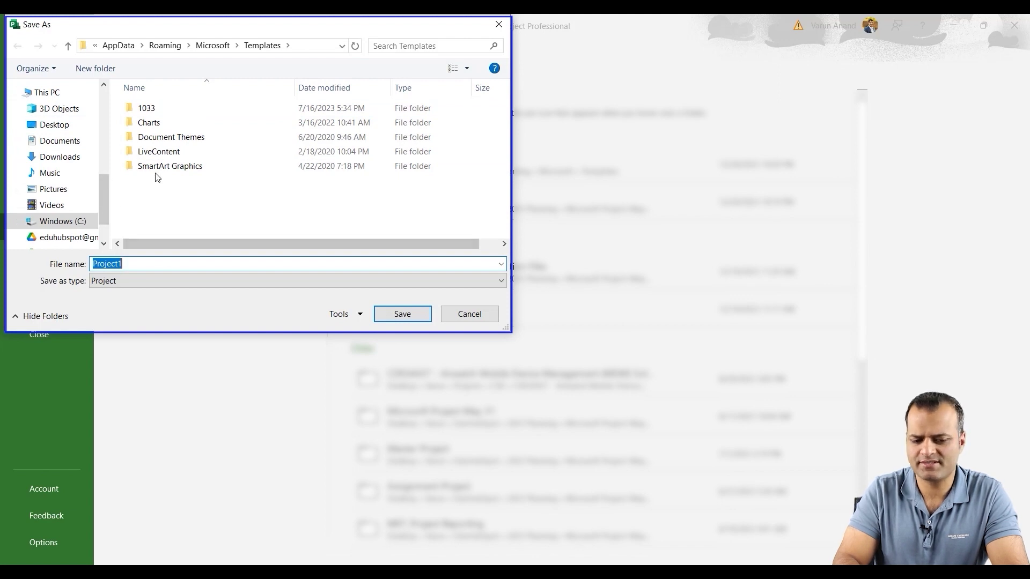
pyautogui.click(340, 316)
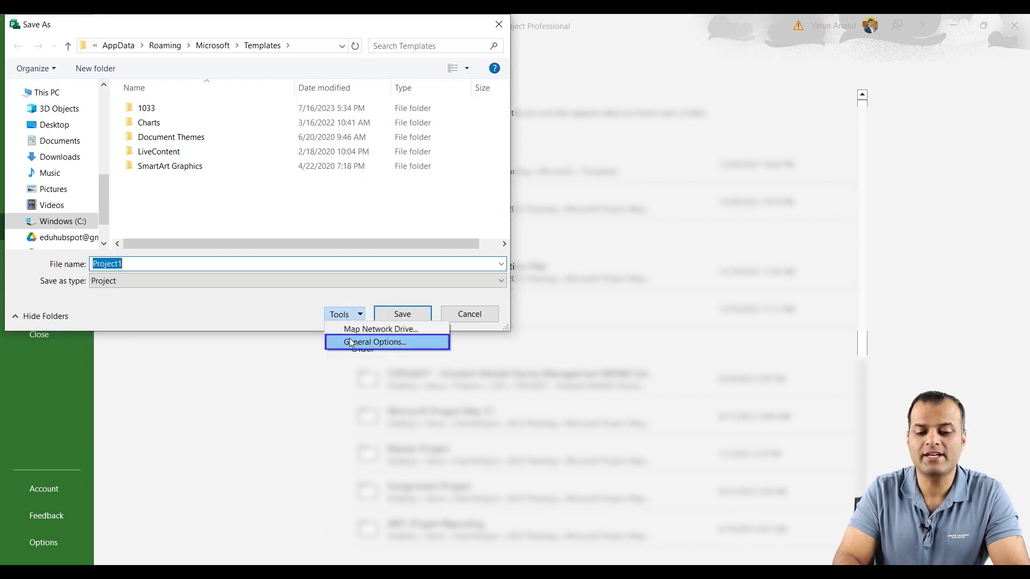
# In General Options, set a protection password and a write-reservation password, then re-enter both to confirm.
pyautogui.click(350, 342)
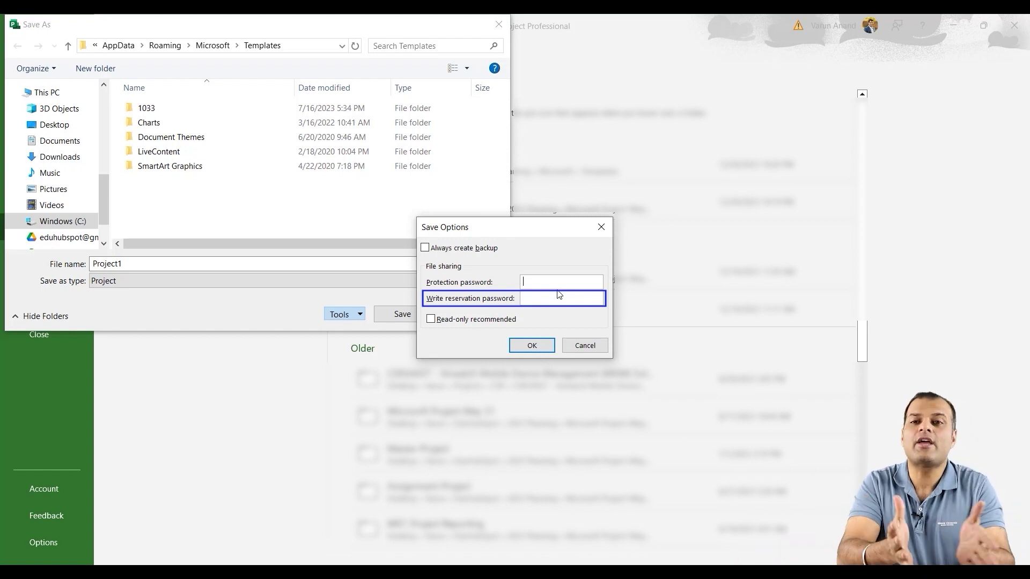
pyautogui.write('12')
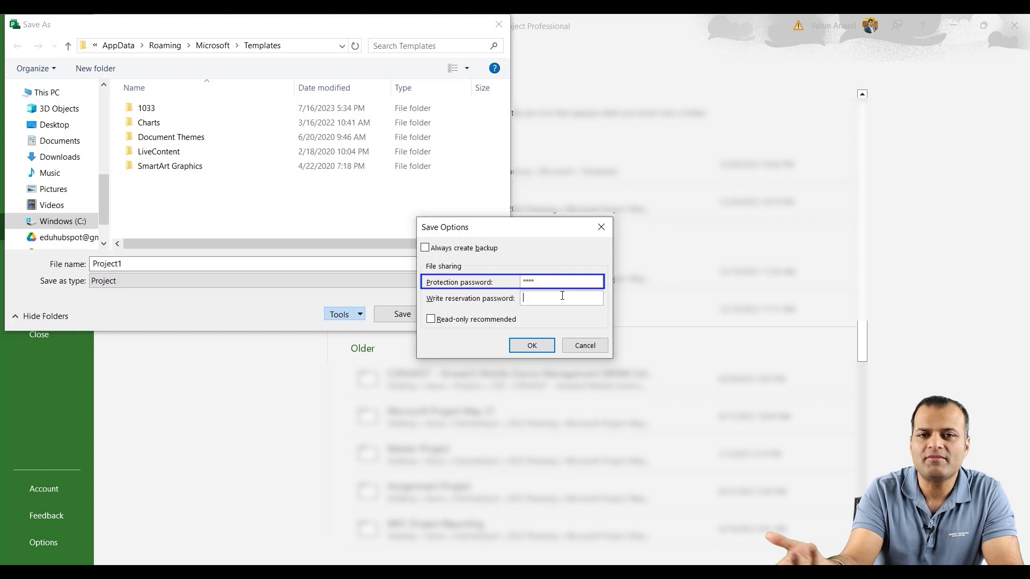
pyautogui.click(563, 296)
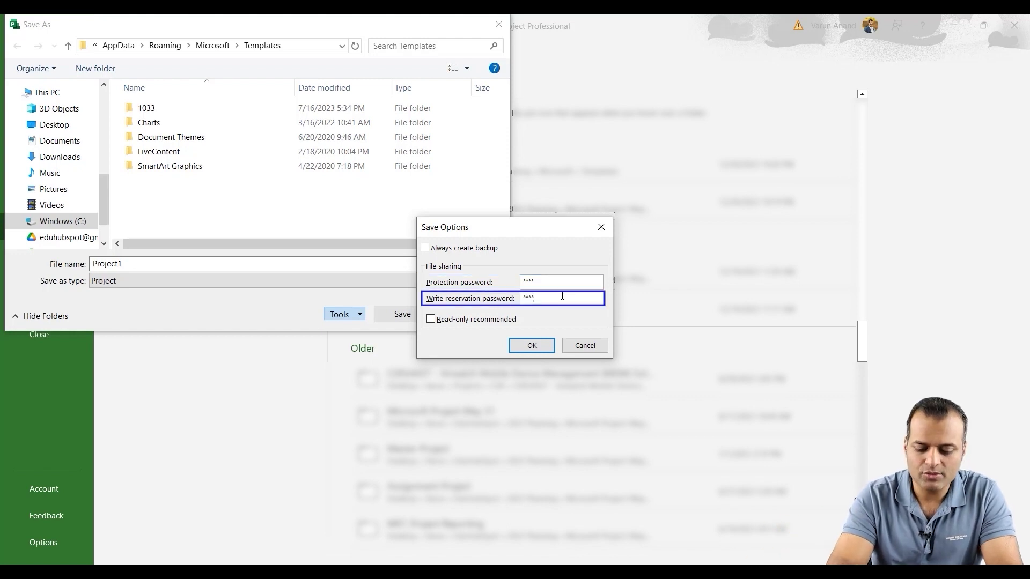
pyautogui.click(531, 346)
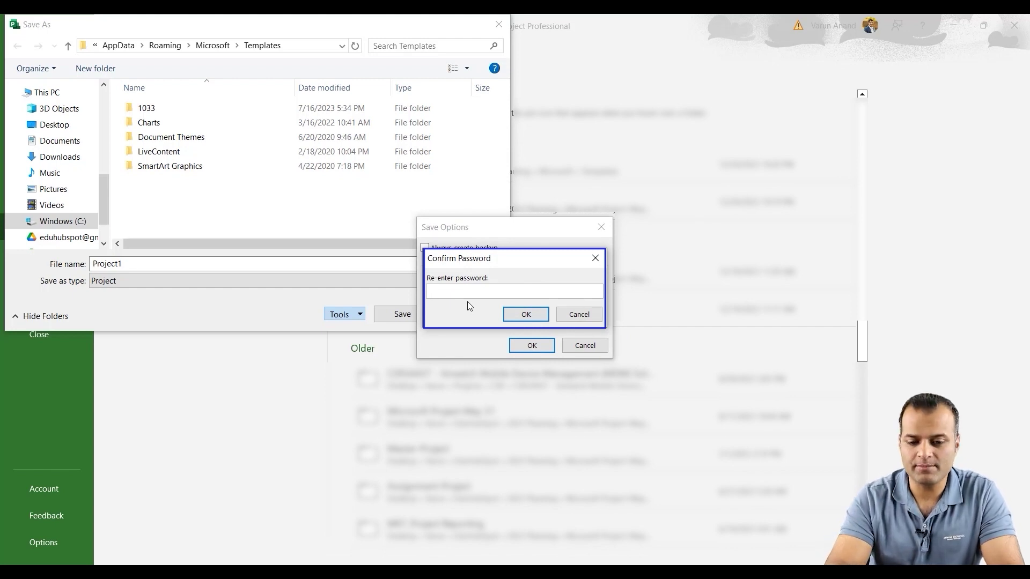
pyautogui.write('1234')
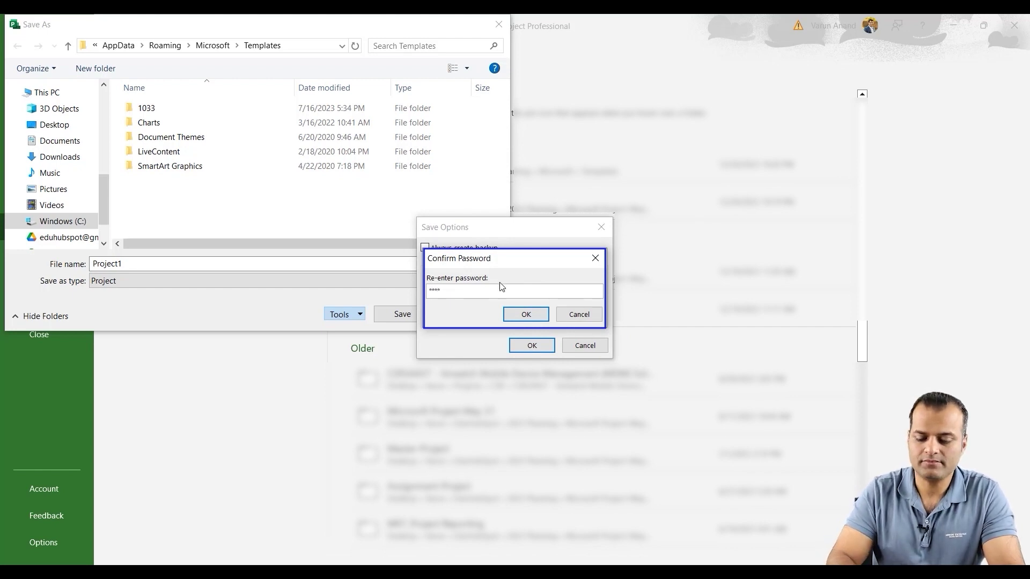
pyautogui.click(525, 316)
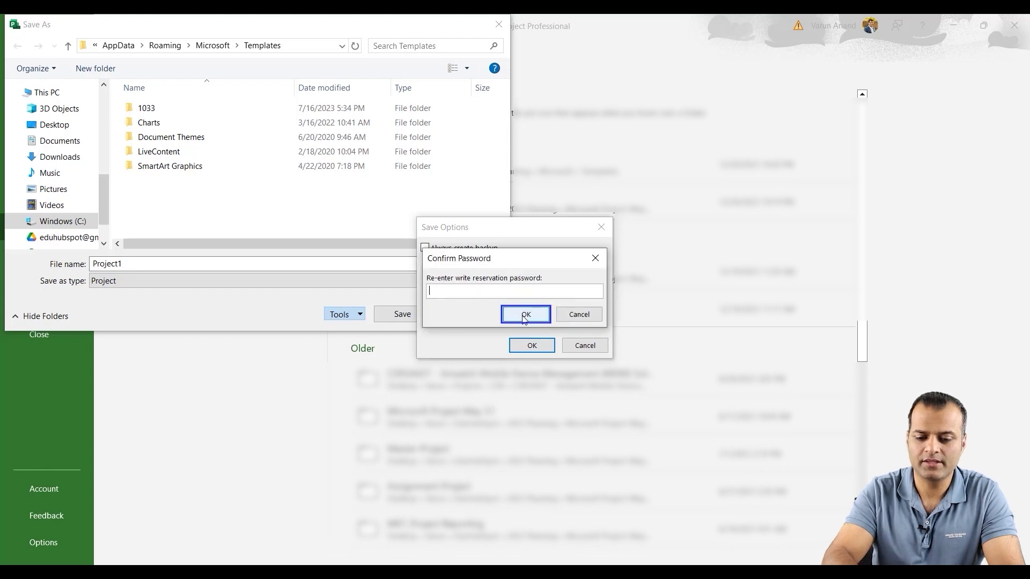
pyautogui.write('123')
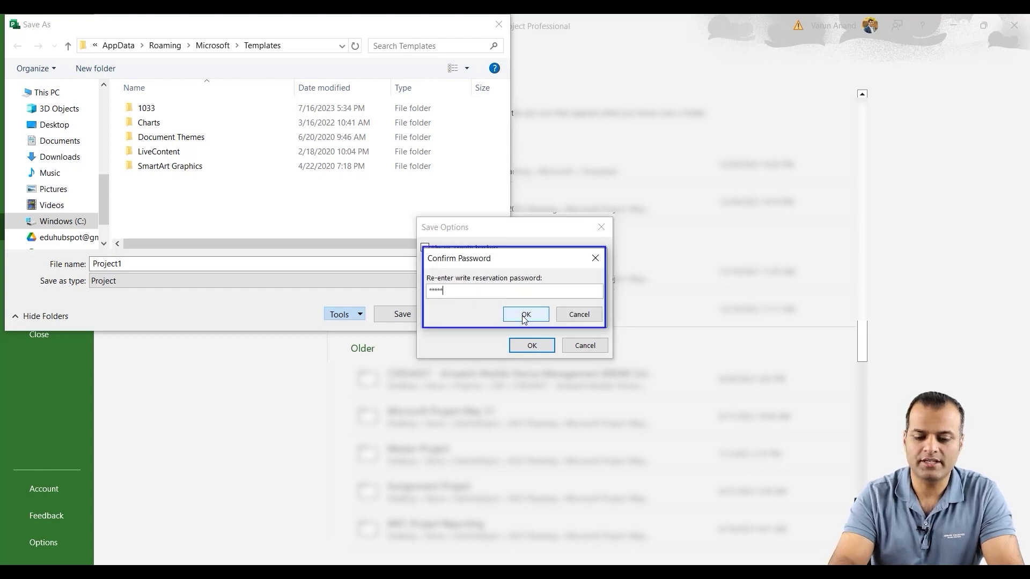
pyautogui.write('45')
# Confirm the write-reservation password and save Project1 into the Desktop folder.
pyautogui.click(526, 316)
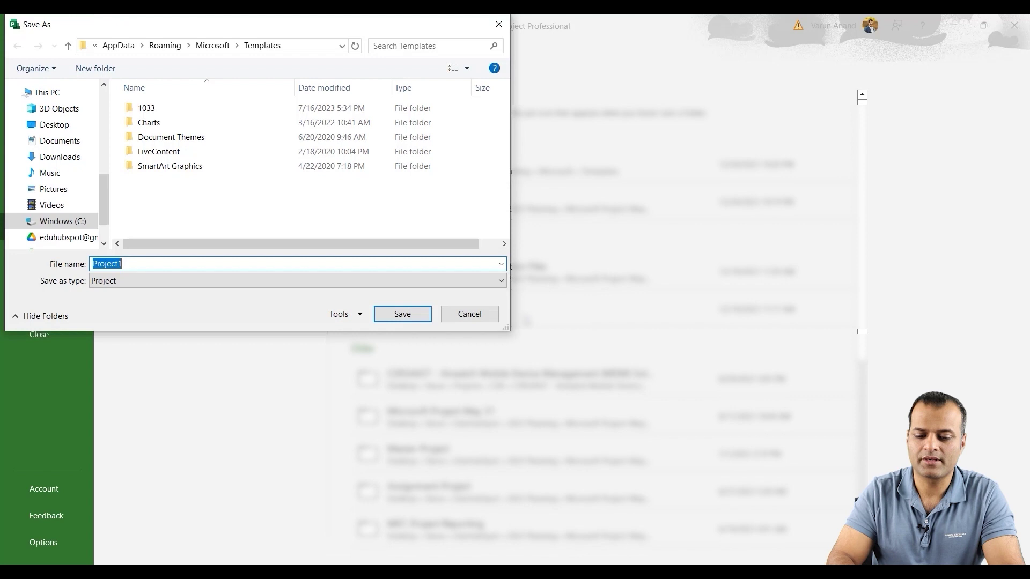
pyautogui.click(54, 125)
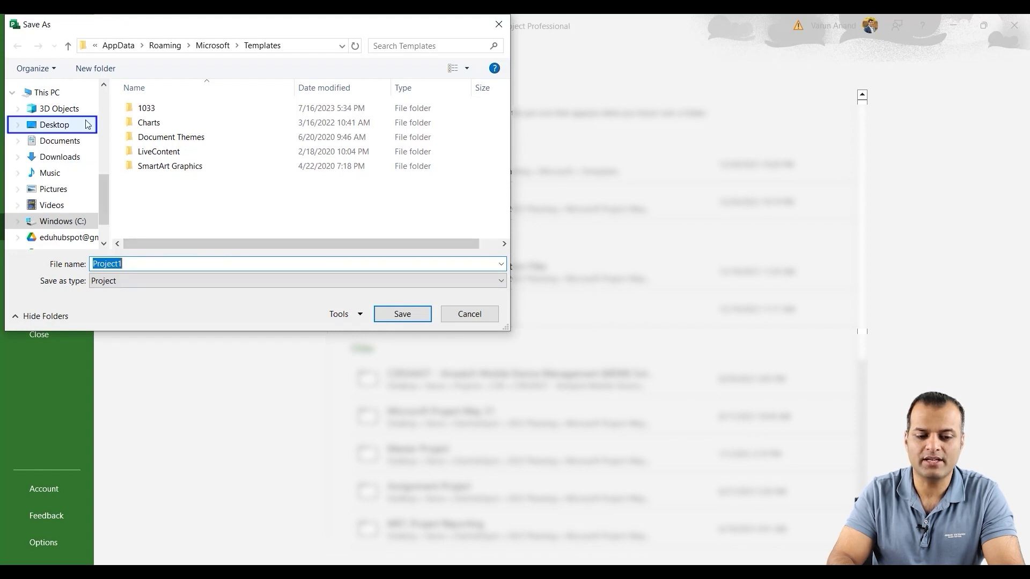
pyautogui.click(57, 125)
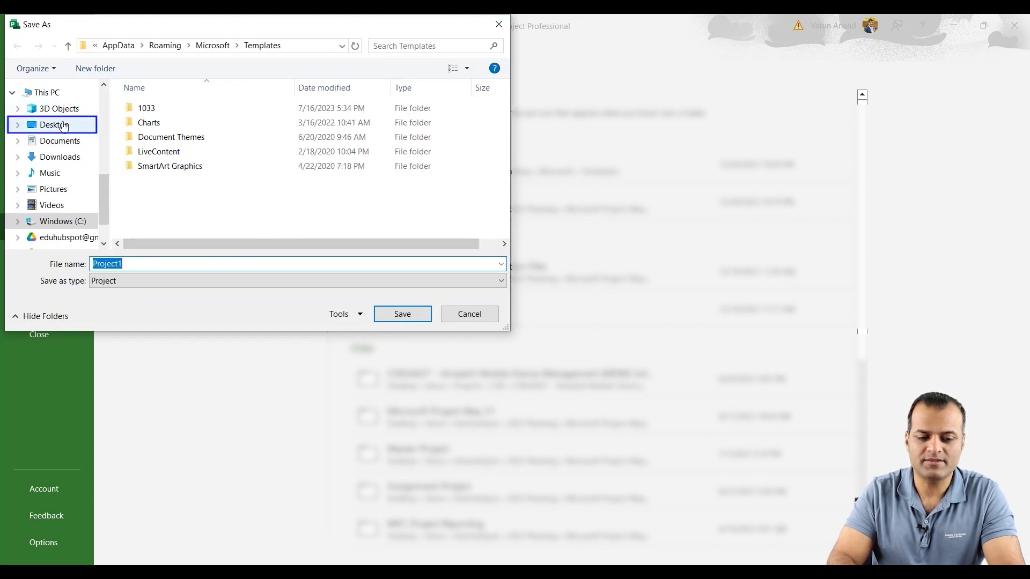
pyautogui.click(402, 315)
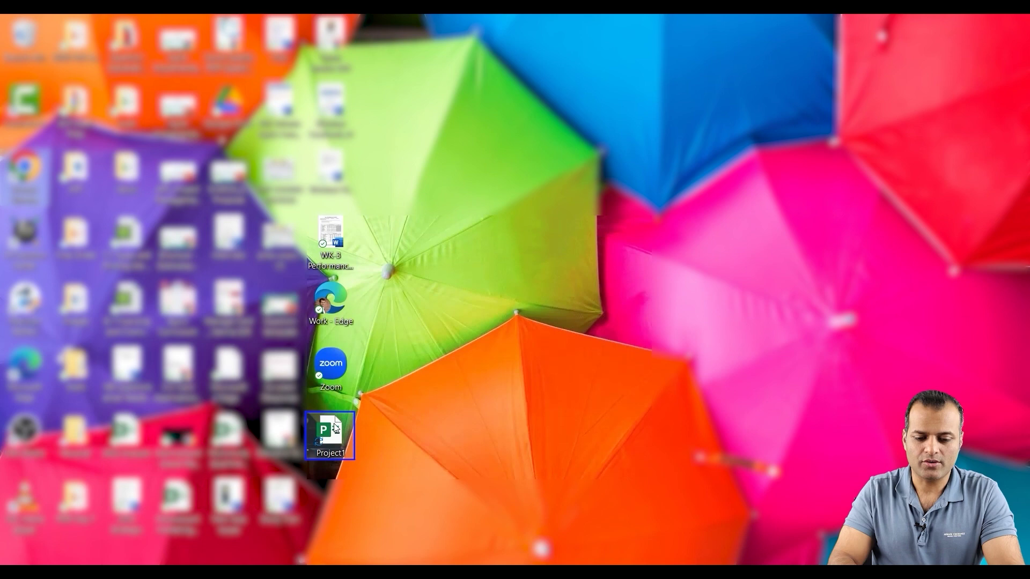
# Reopen Project1 from the Desktop, entering the file password and then the write-reservation password.
pyautogui.doubleClick(332, 429)
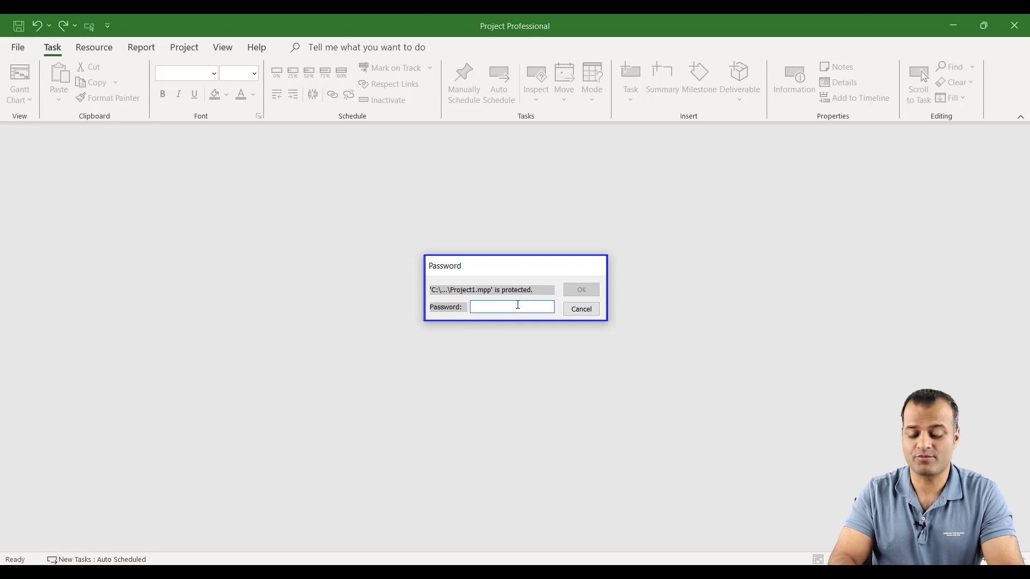
pyautogui.write('1234')
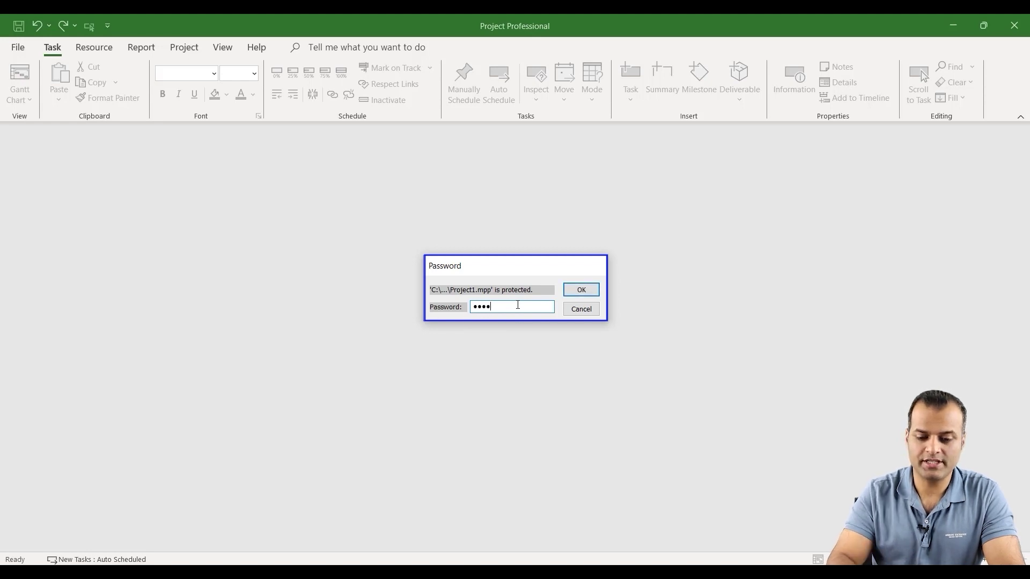
pyautogui.click(581, 291)
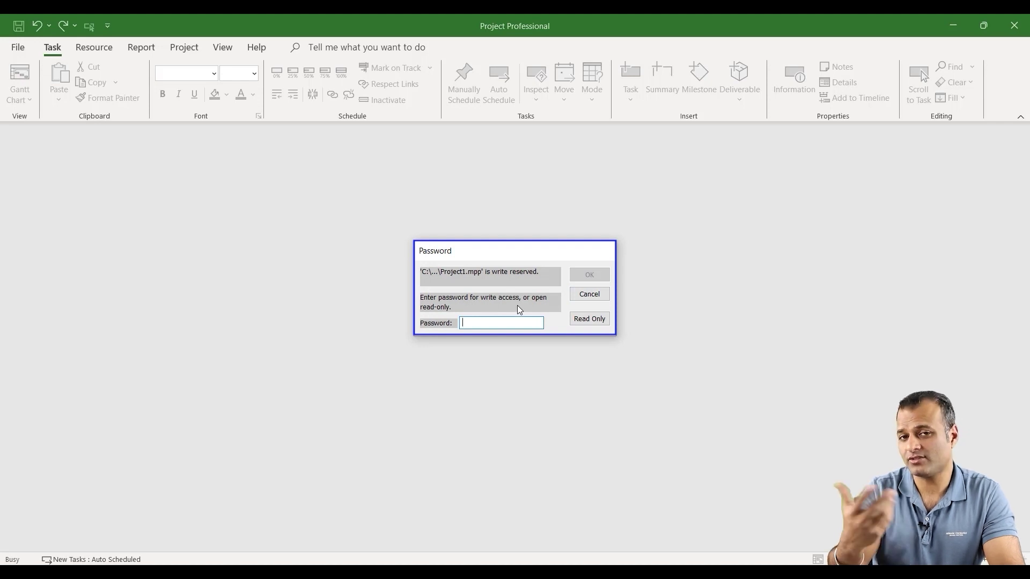
pyautogui.write('12345')
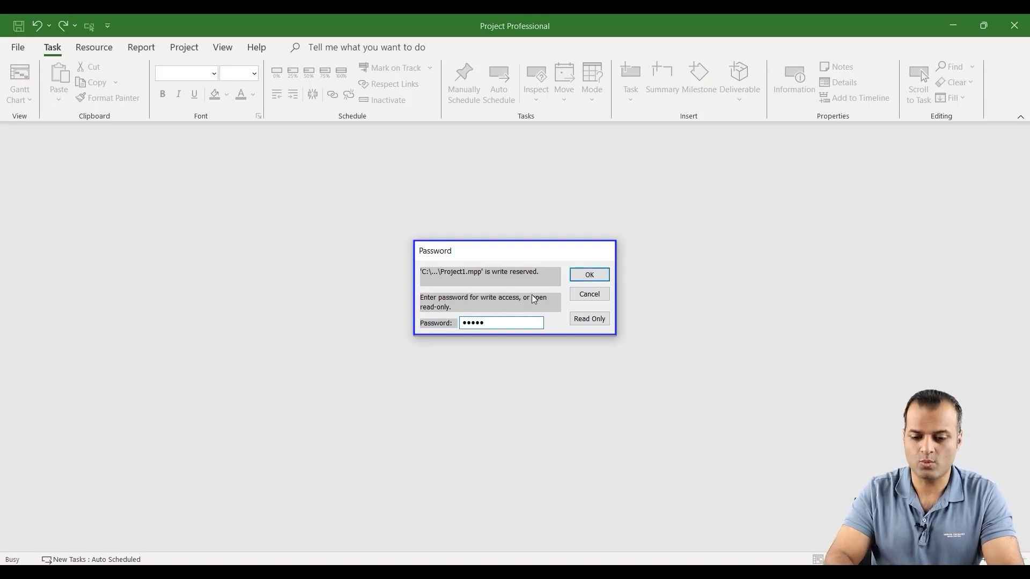
pyautogui.click(590, 273)
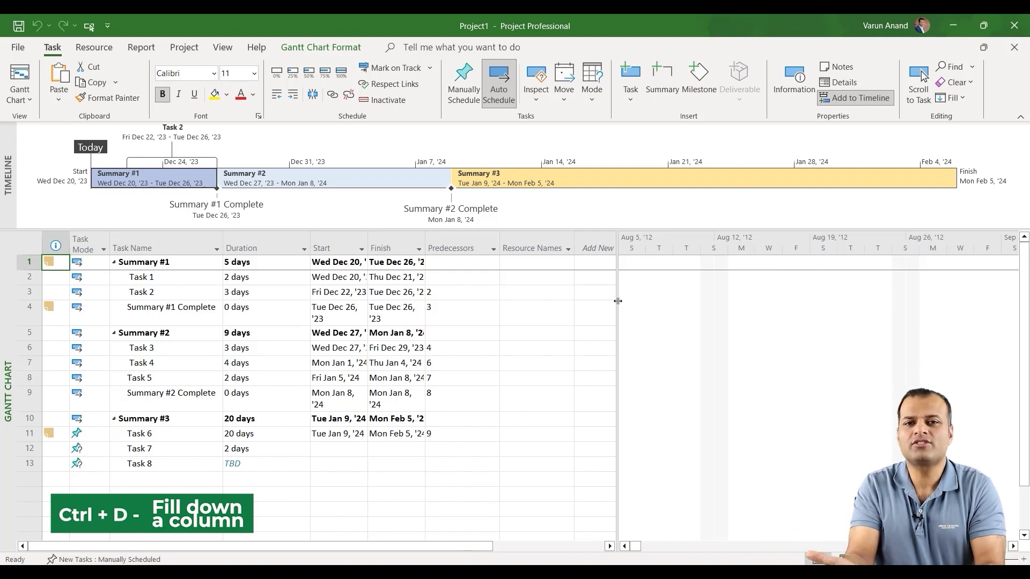
# Enter Pm as Task 1's resource, fill it down to Task 2, and undo the extra fill to row 8.
pyautogui.click(507, 283)
pyautogui.write('Pm')
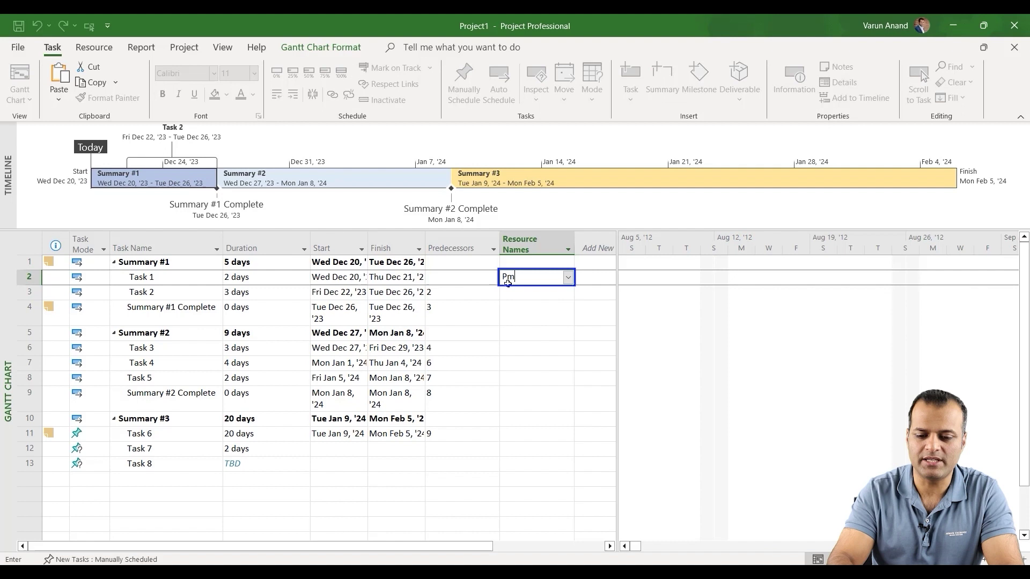
pyautogui.press('Return')
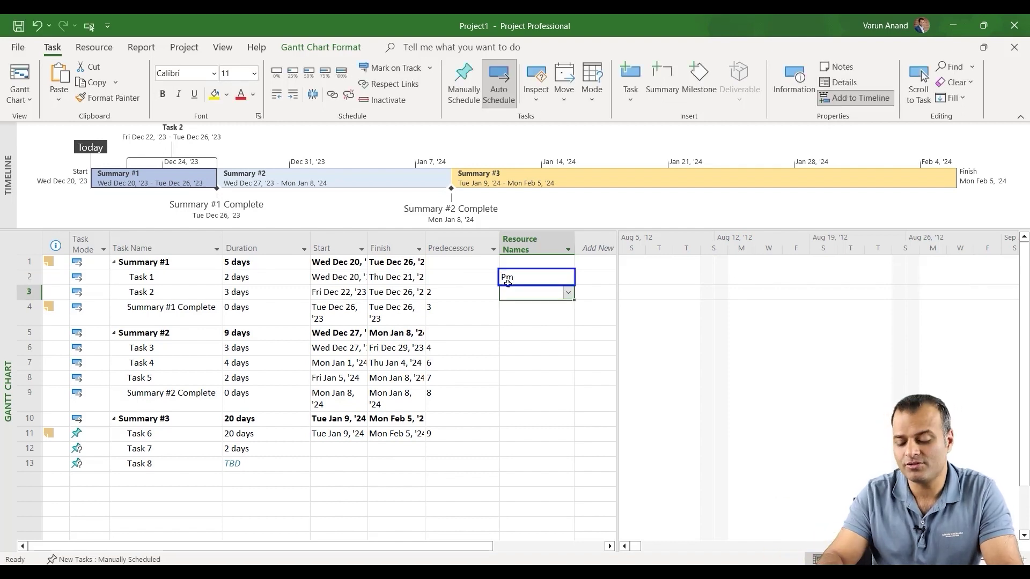
pyautogui.click(508, 283)
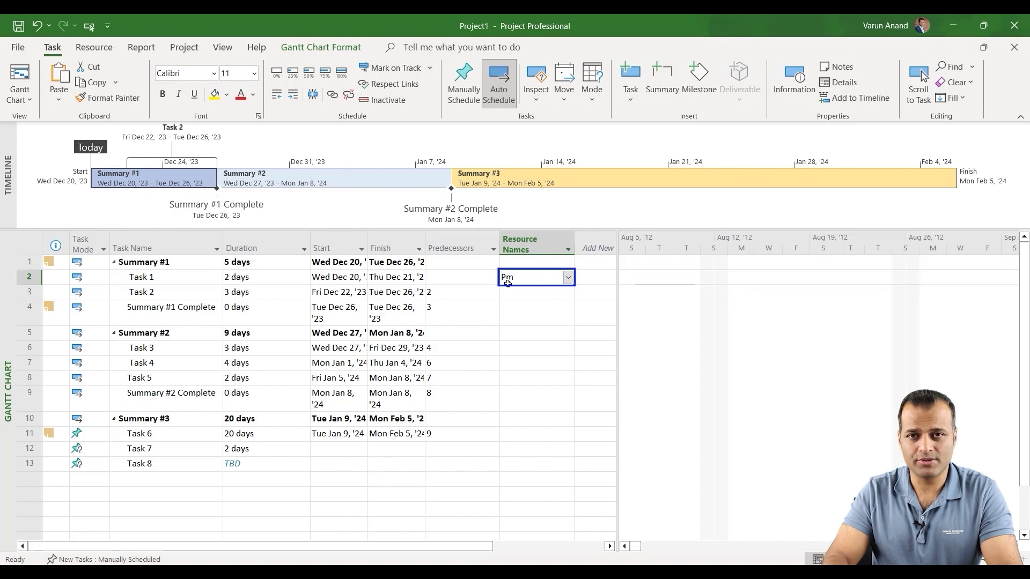
pyautogui.hotkey('shift', 'Down')
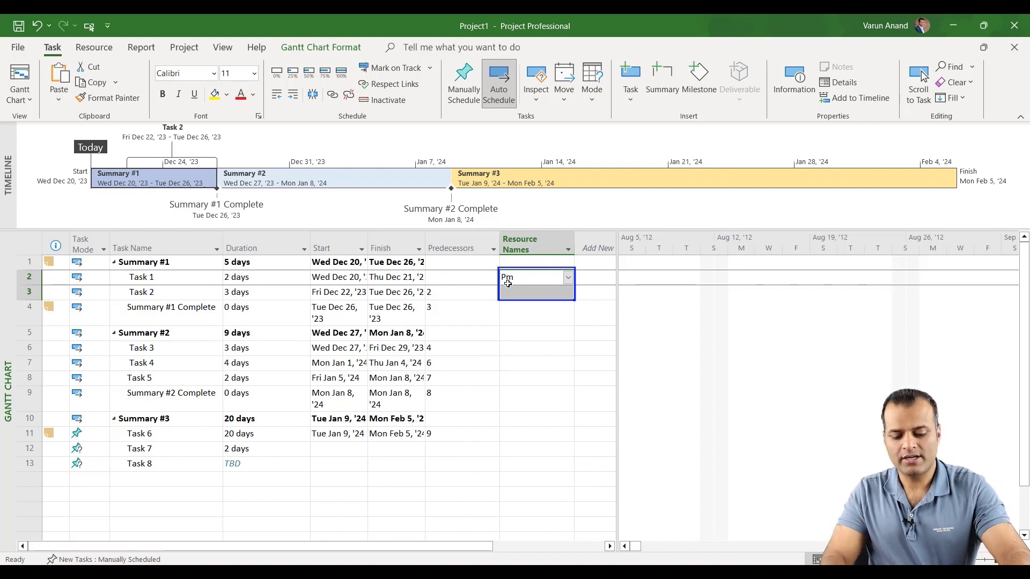
pyautogui.hotkey('ctrl', 'd')
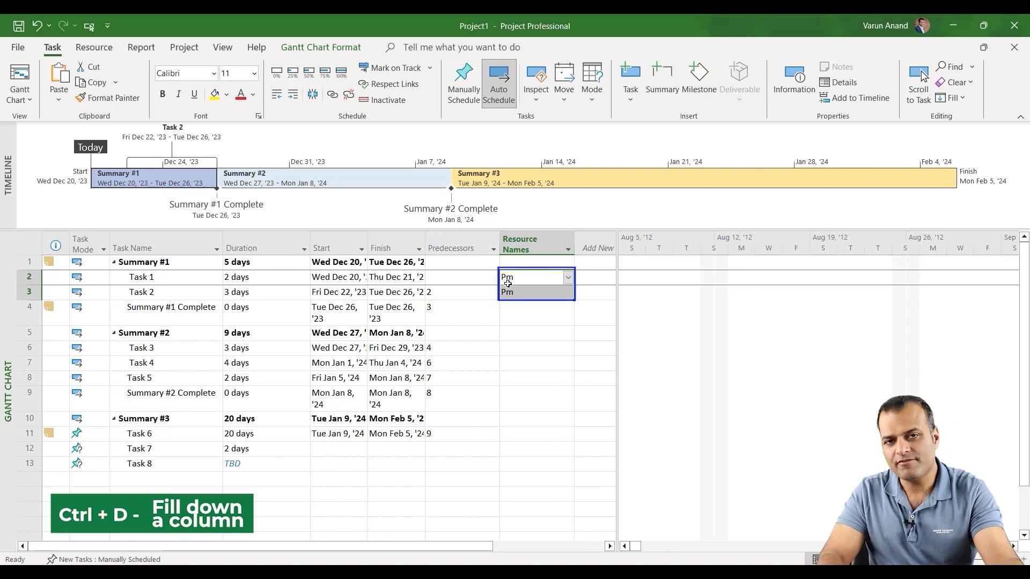
pyautogui.hotkey('shift', 'Down')
pyautogui.hotkey('shift', 'Down')
pyautogui.hotkey('shift', 'Down')
pyautogui.hotkey('shift', 'Down')
pyautogui.hotkey('shift', 'Down')
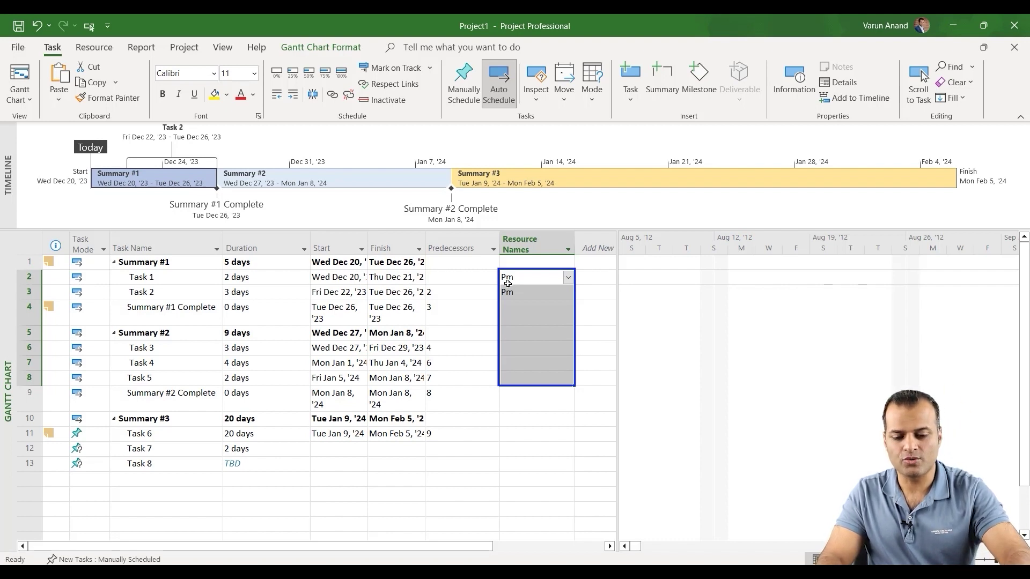
pyautogui.hotkey('ctrl', 'd')
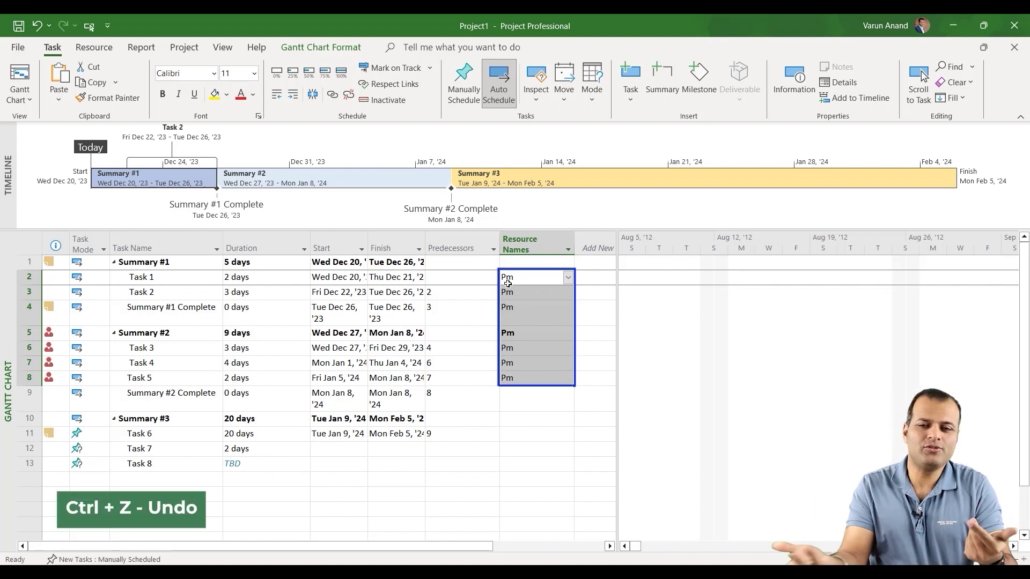
pyautogui.hotkey('ctrl', 'z')
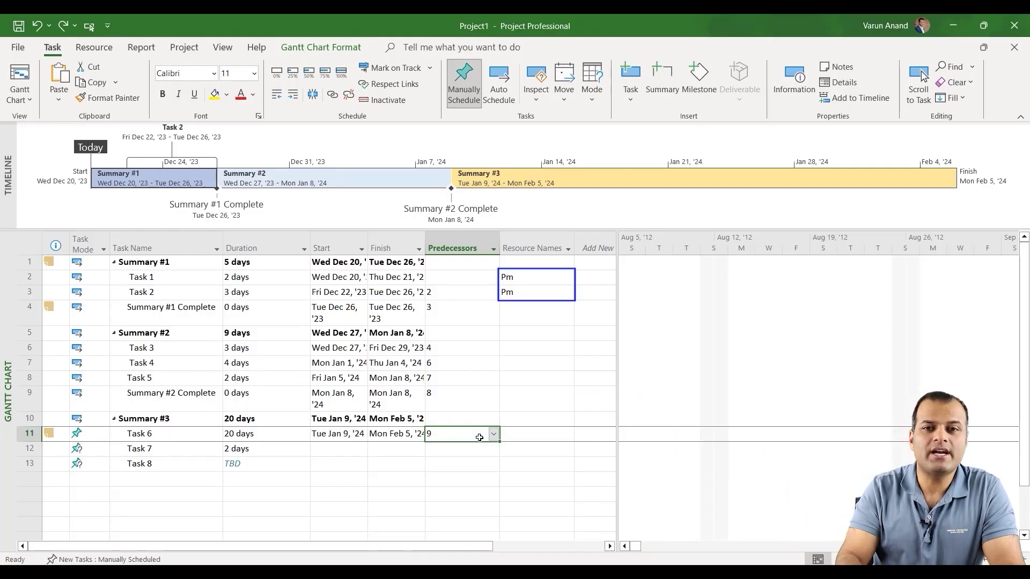
# Insert one New Task row above Task 3, then four more above it under Summary #2.
pyautogui.click(29, 348)
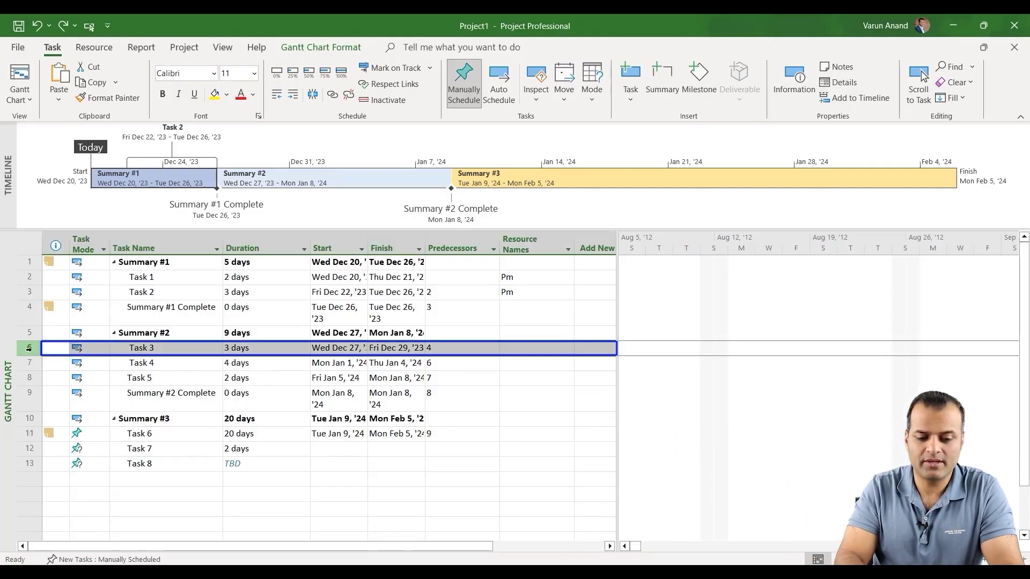
pyautogui.rightClick(29, 349)
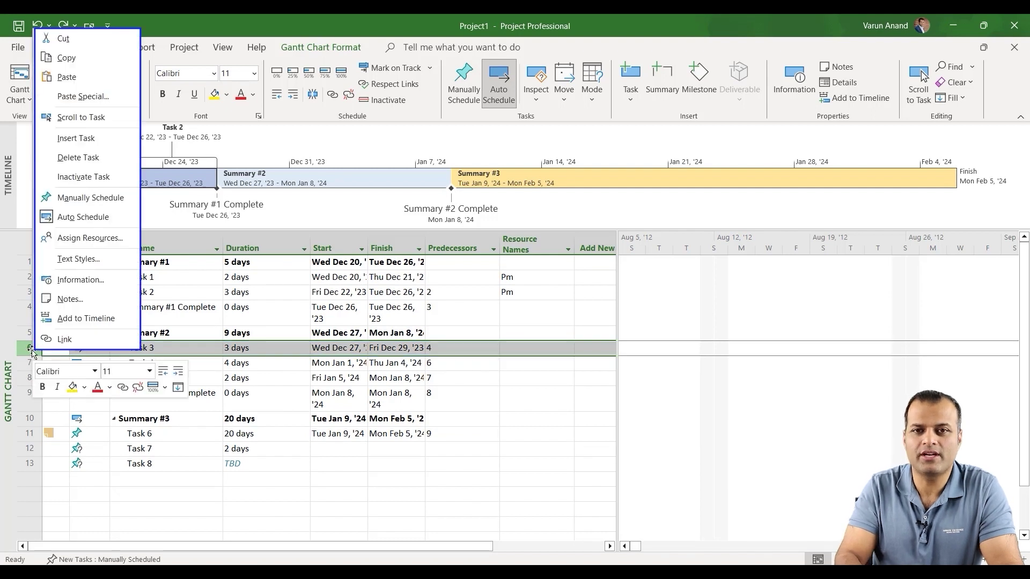
pyautogui.click(84, 139)
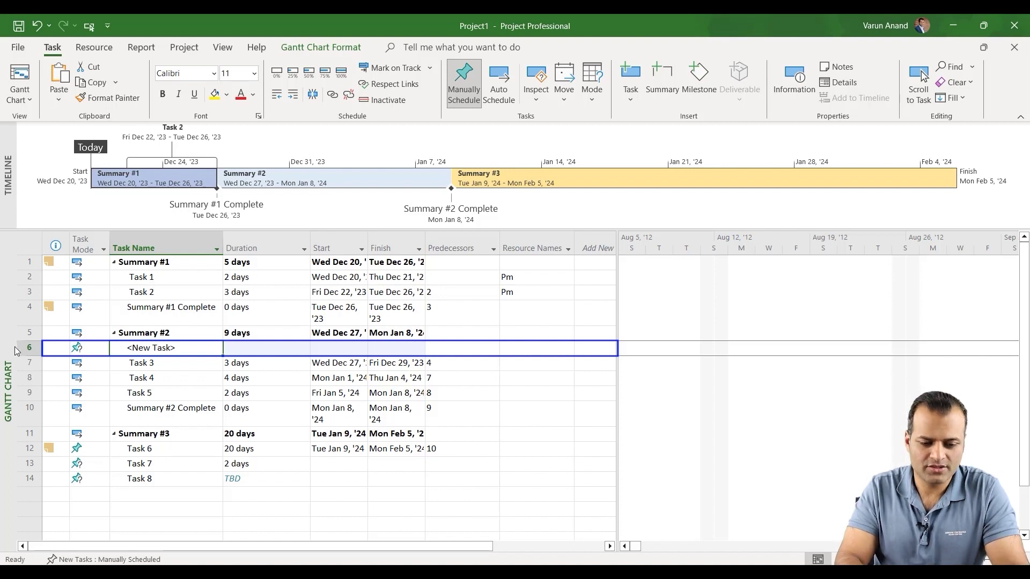
pyautogui.moveTo(24, 349); pyautogui.dragTo(26, 386)
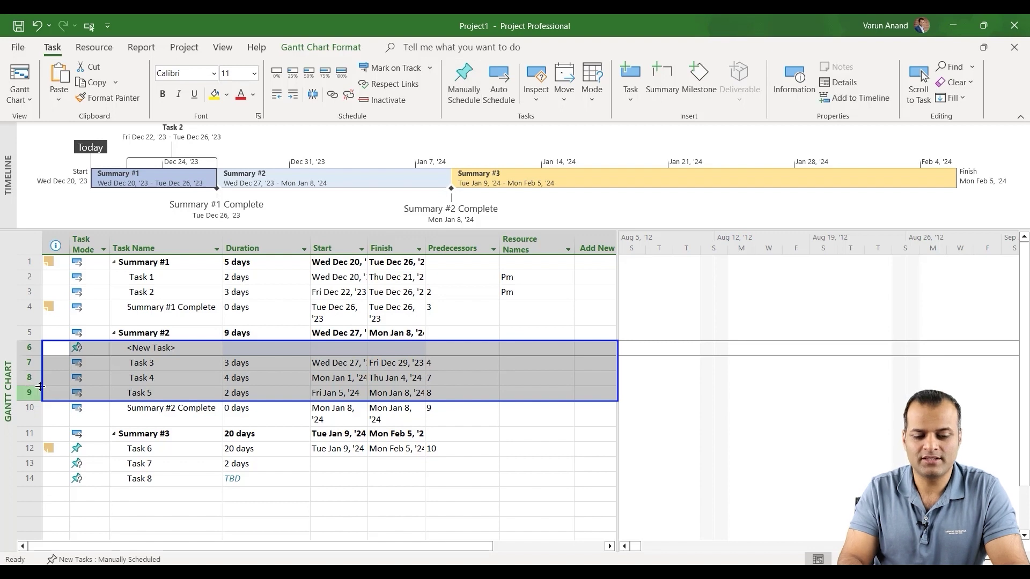
pyautogui.rightClick(65, 384)
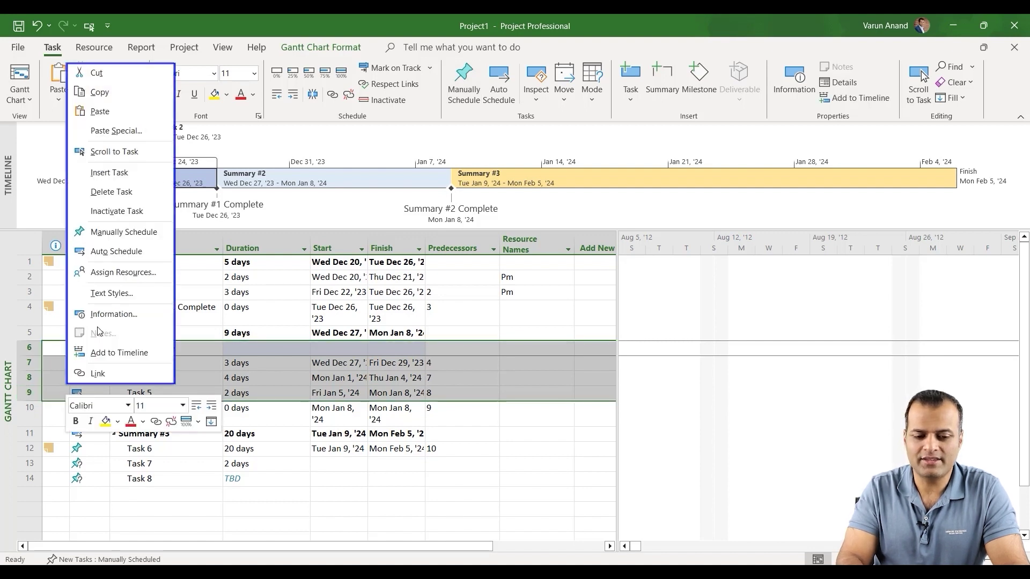
pyautogui.click(134, 172)
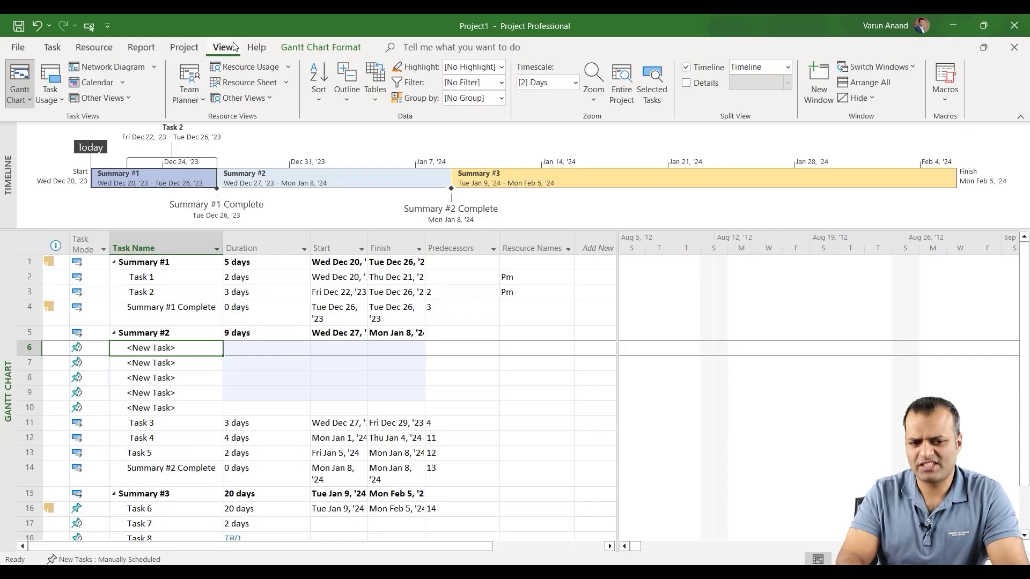
# Highlight the critical tasks in yellow using the View tab's Highlight list.
pyautogui.click(225, 47)
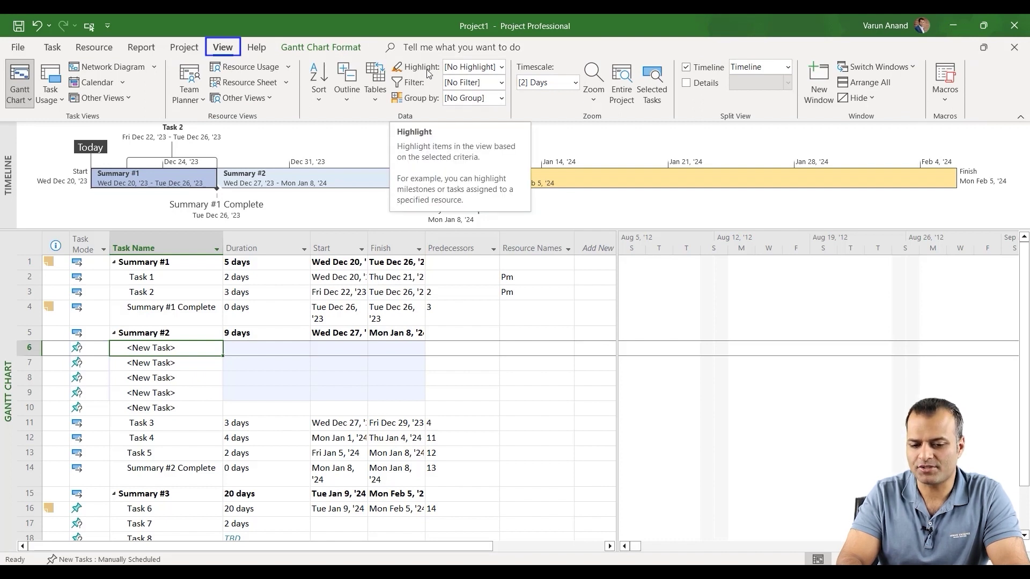
pyautogui.click(494, 65)
pyautogui.click(503, 67)
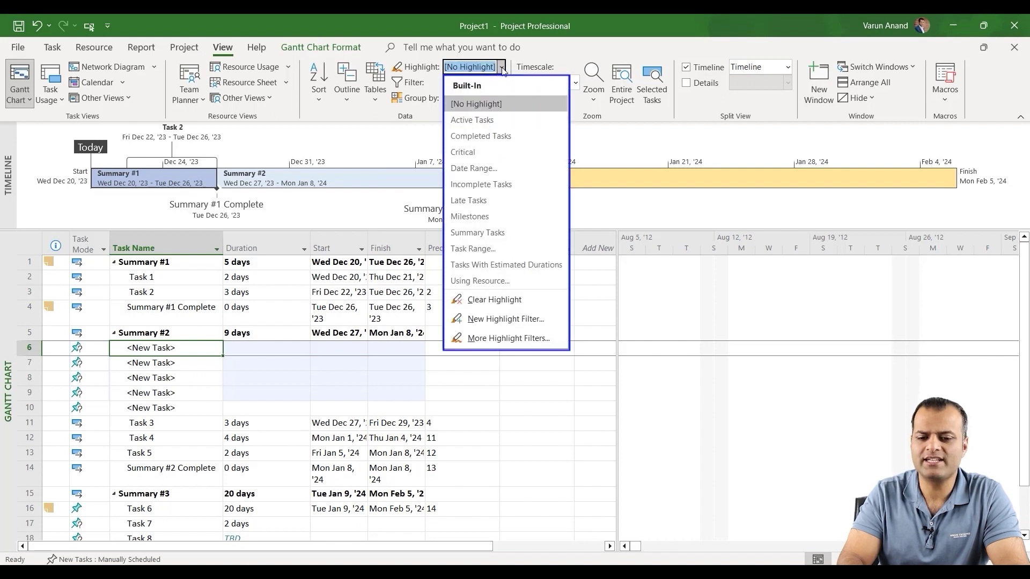
pyautogui.click(476, 154)
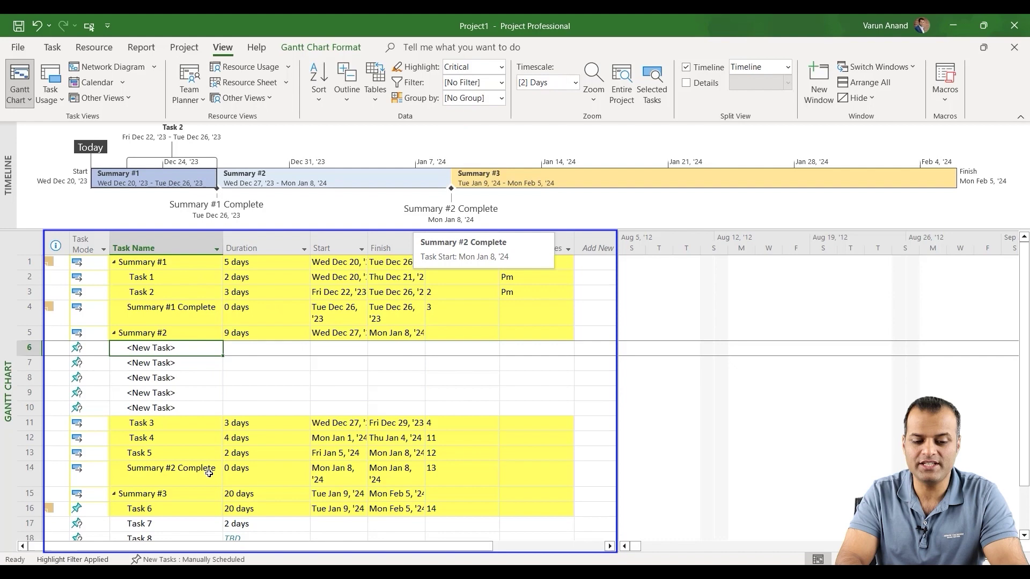
# Change the highlight filter from Critical to Completed Tasks.
pyautogui.scroll(-3, 210, 473)
pyautogui.scroll(3, 270, 422)
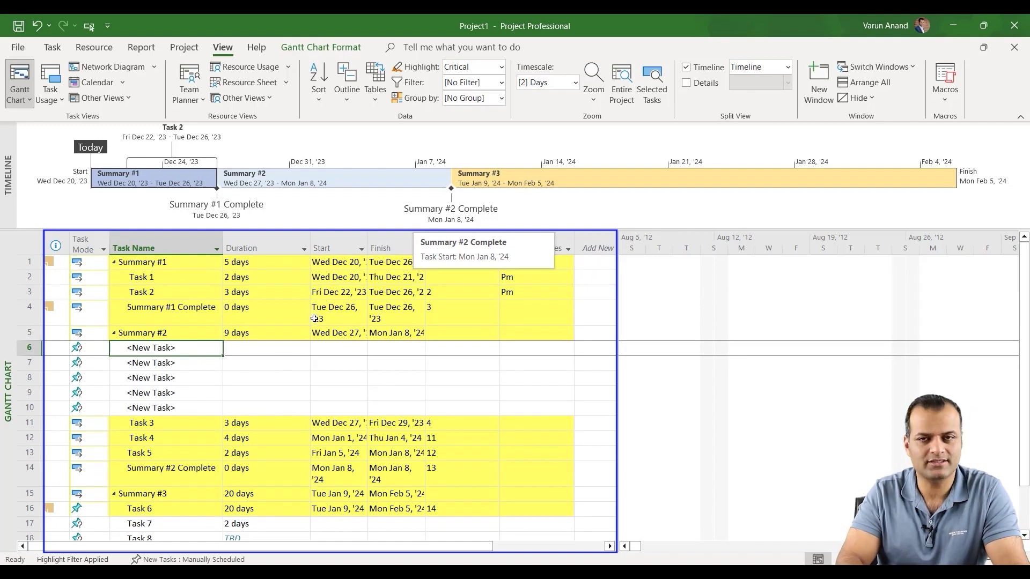
pyautogui.click(502, 67)
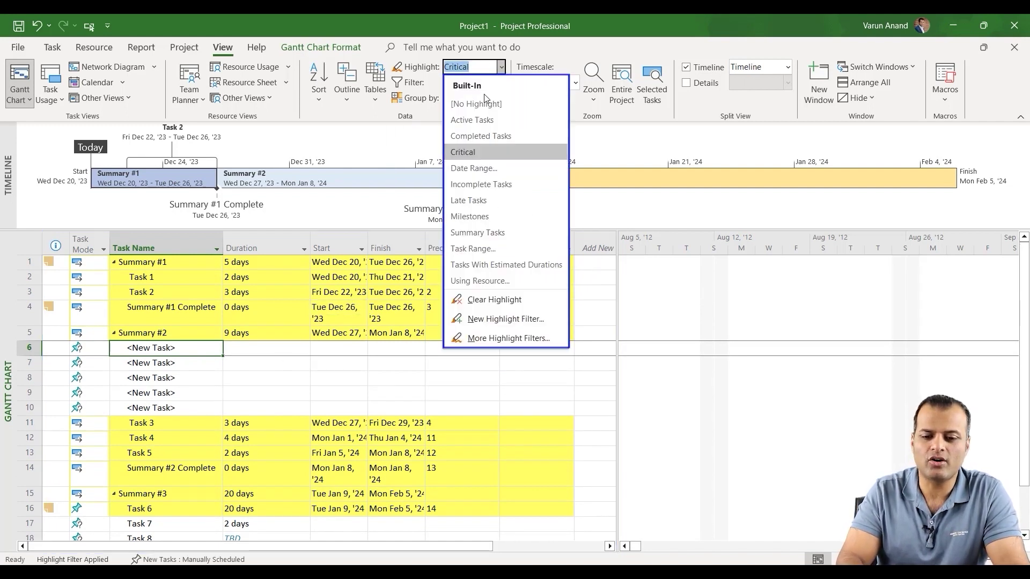
pyautogui.click(470, 137)
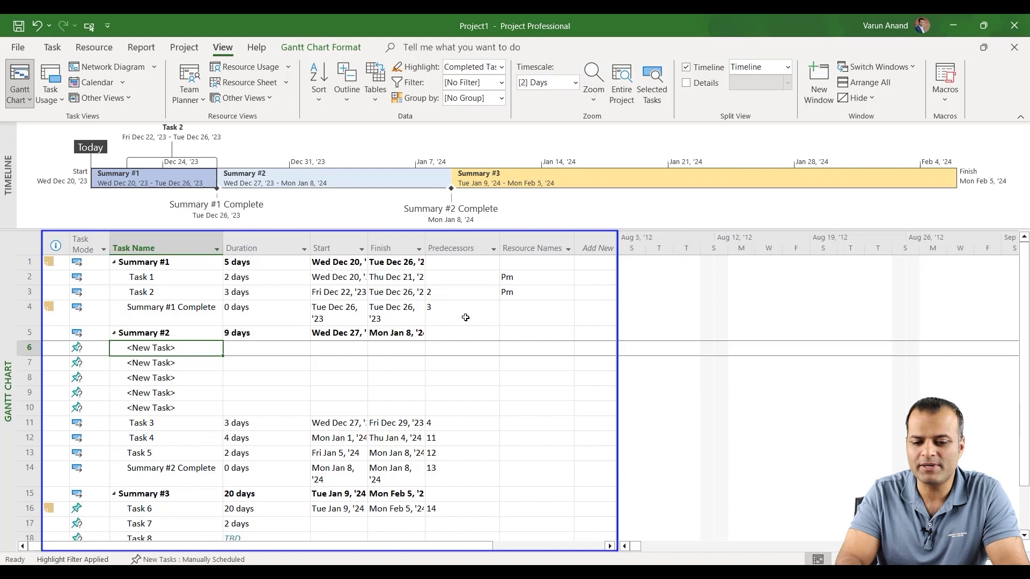
# Add a % Complete column and mark Task 1 and Task 2 as 100% complete.
pyautogui.click(598, 247)
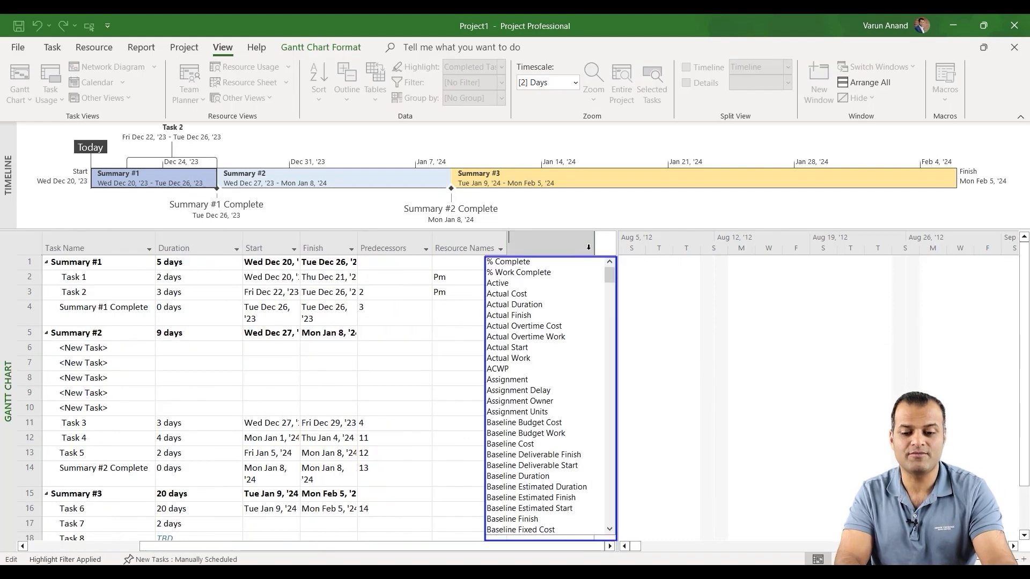
pyautogui.rightClick(590, 250)
pyautogui.click(518, 263)
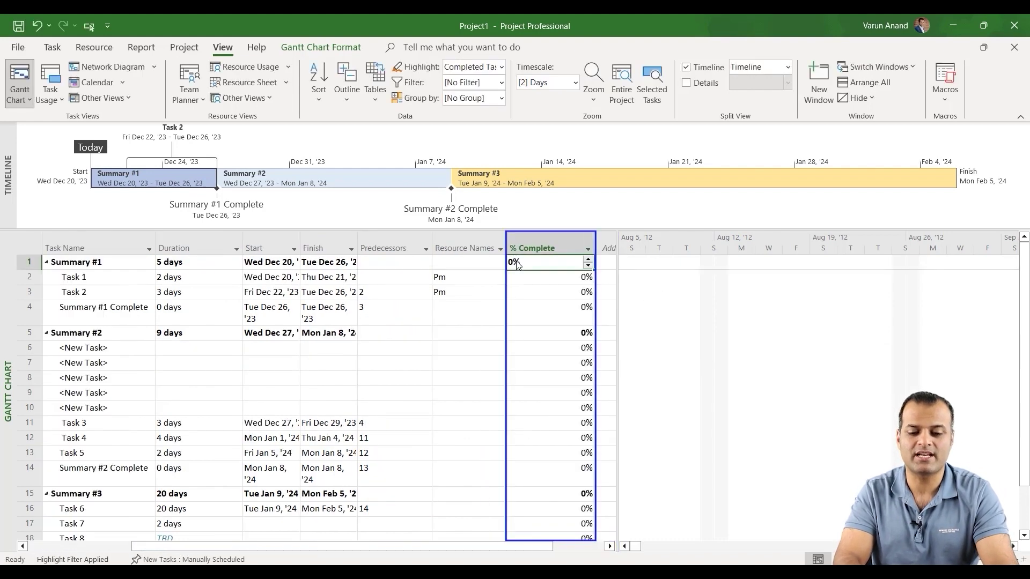
pyautogui.click(539, 285)
pyautogui.write('100')
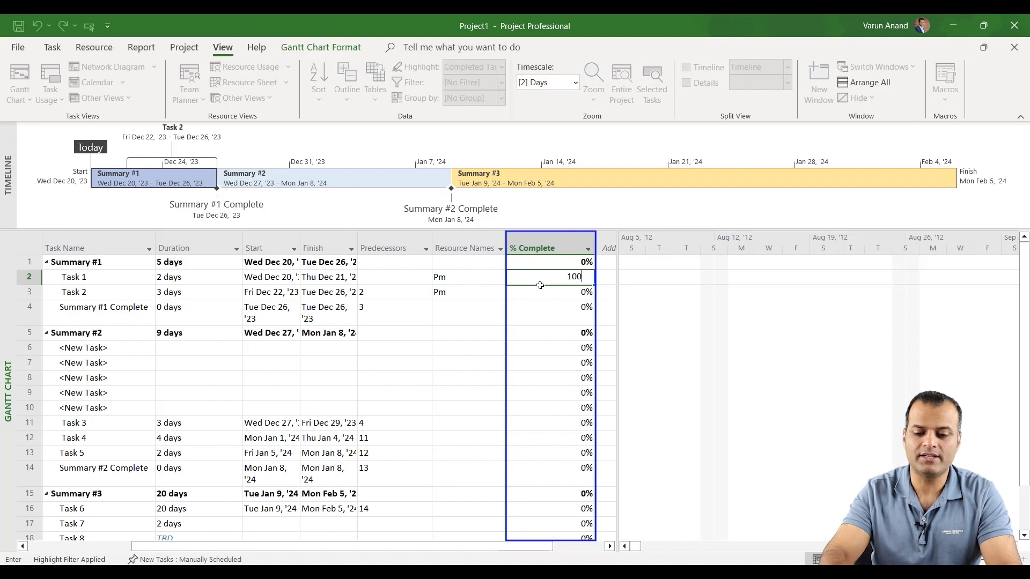
pyautogui.press('Return')
pyautogui.write('100')
pyautogui.press('Return')
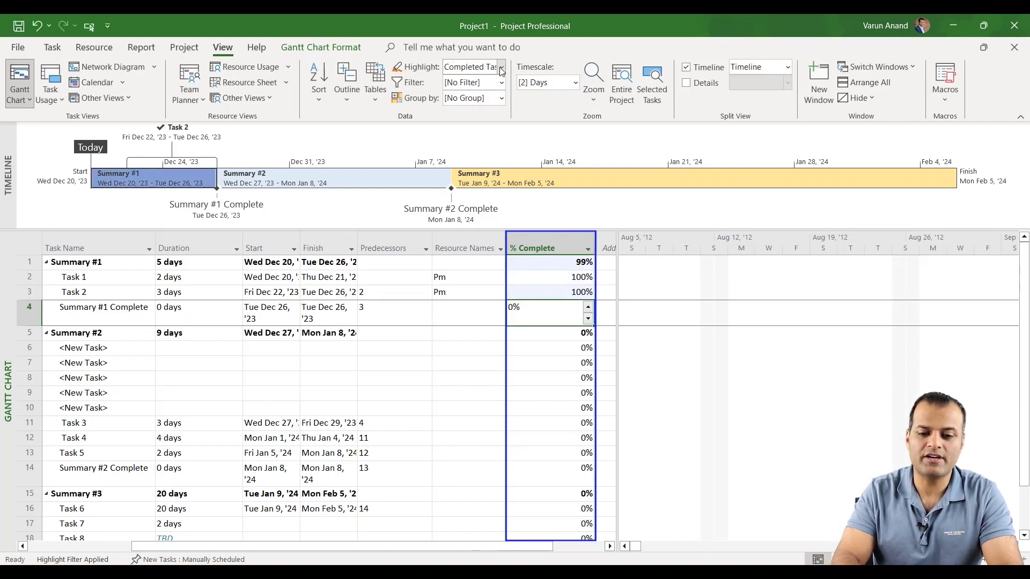
# Switch highlighting through No Highlight and Completed Tasks, ending on Incomplete Tasks.
pyautogui.click(502, 68)
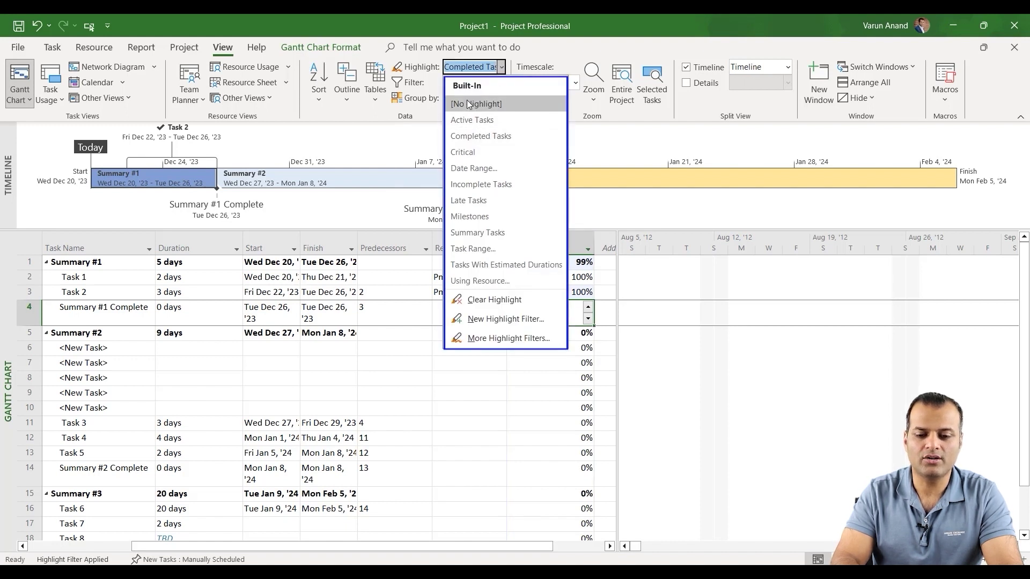
pyautogui.click(469, 103)
pyautogui.click(502, 66)
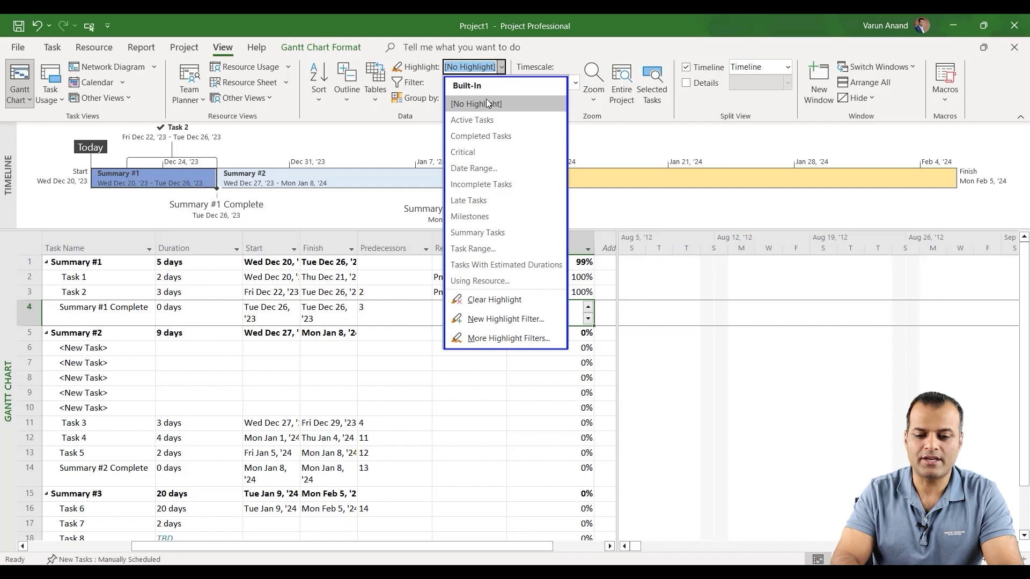
pyautogui.click(475, 135)
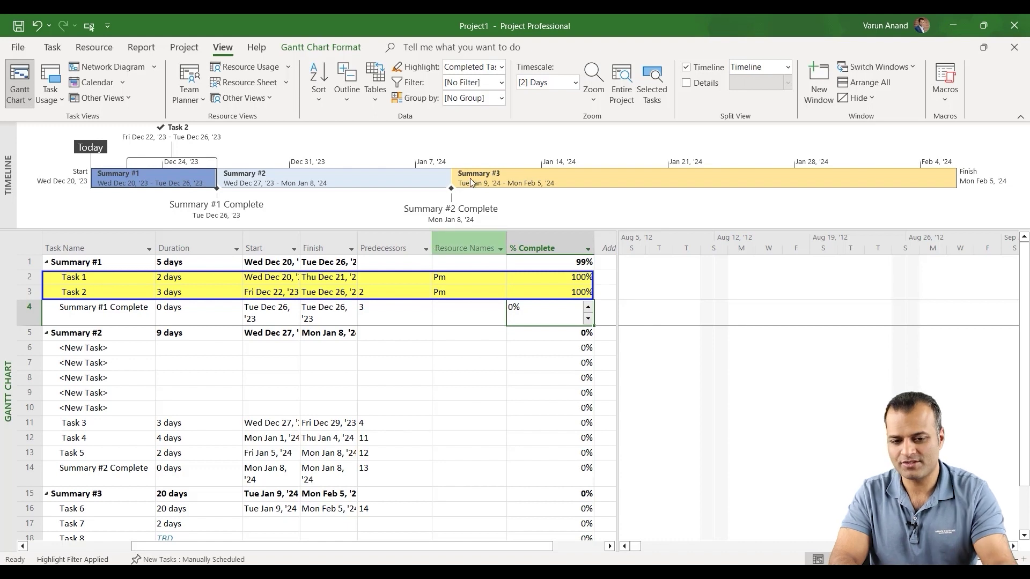
pyautogui.click(501, 67)
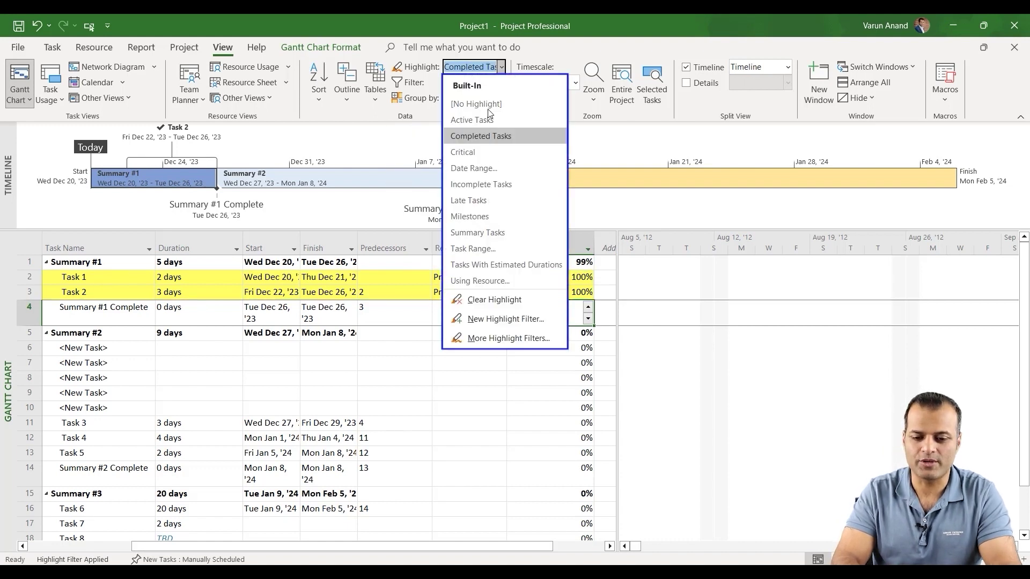
pyautogui.click(478, 184)
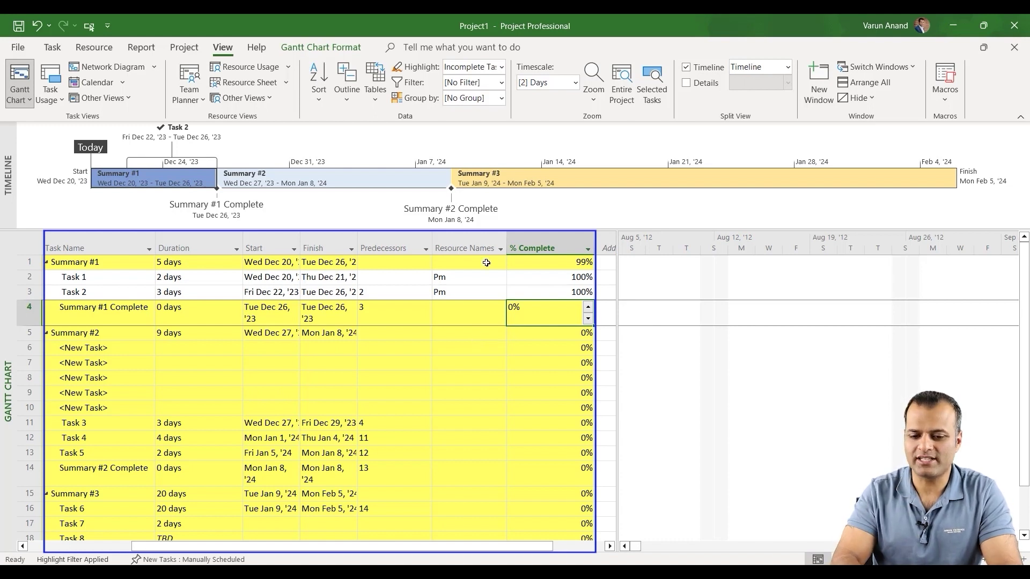
# Insert a WBS column before Resource Names, numbering the rows 1, 1.1 through 3.3.
pyautogui.click(461, 247)
pyautogui.rightClick(461, 245)
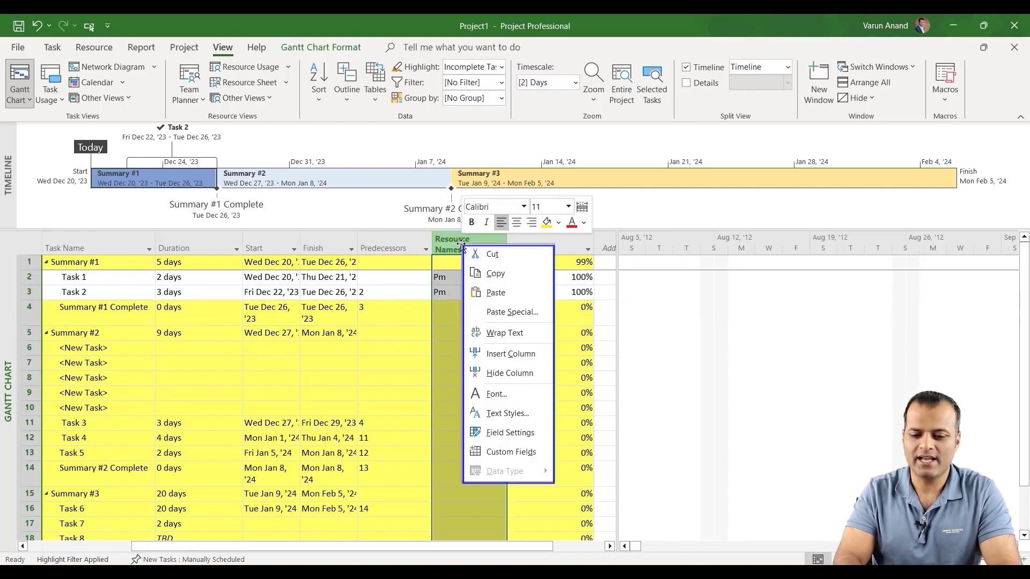
pyautogui.click(500, 355)
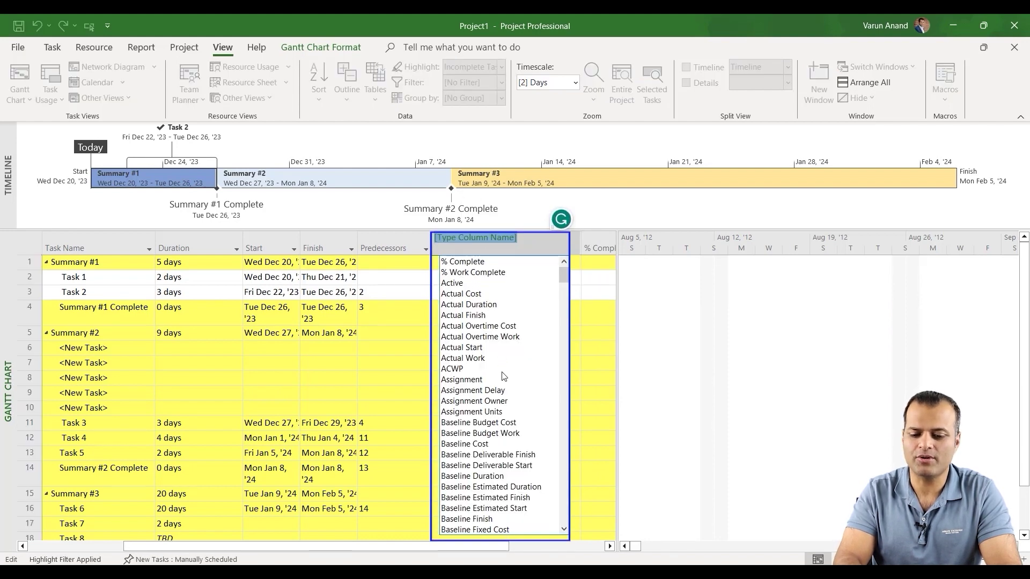
pyautogui.scroll(-6, 497, 457)
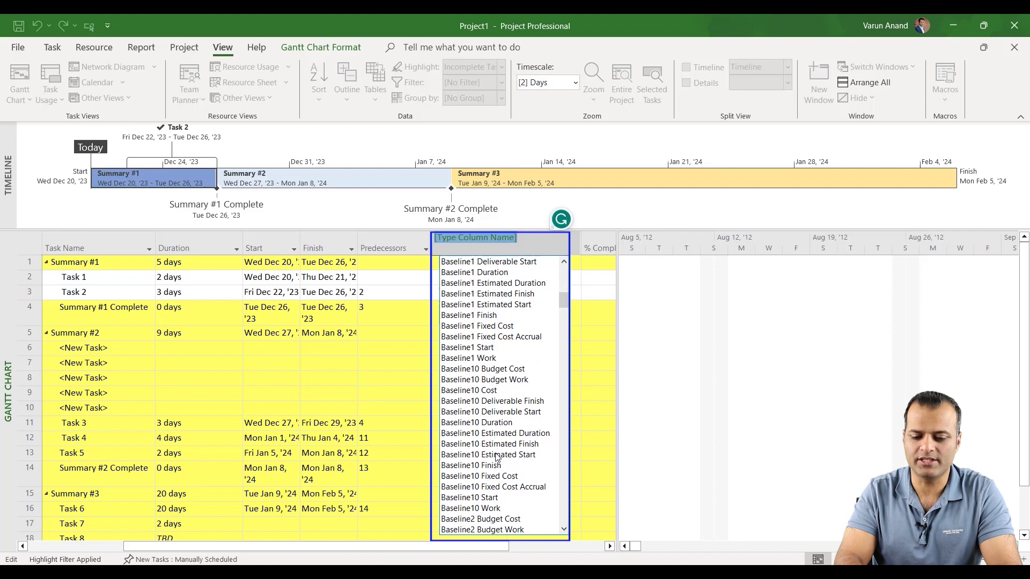
pyautogui.scroll(-20, 496, 457)
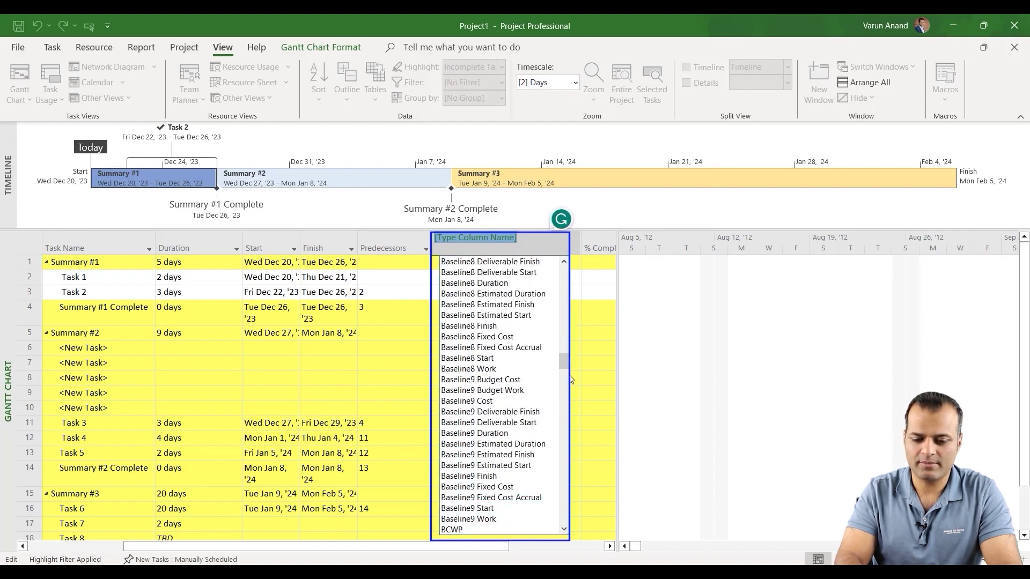
pyautogui.moveTo(563, 361); pyautogui.dragTo(555, 525)
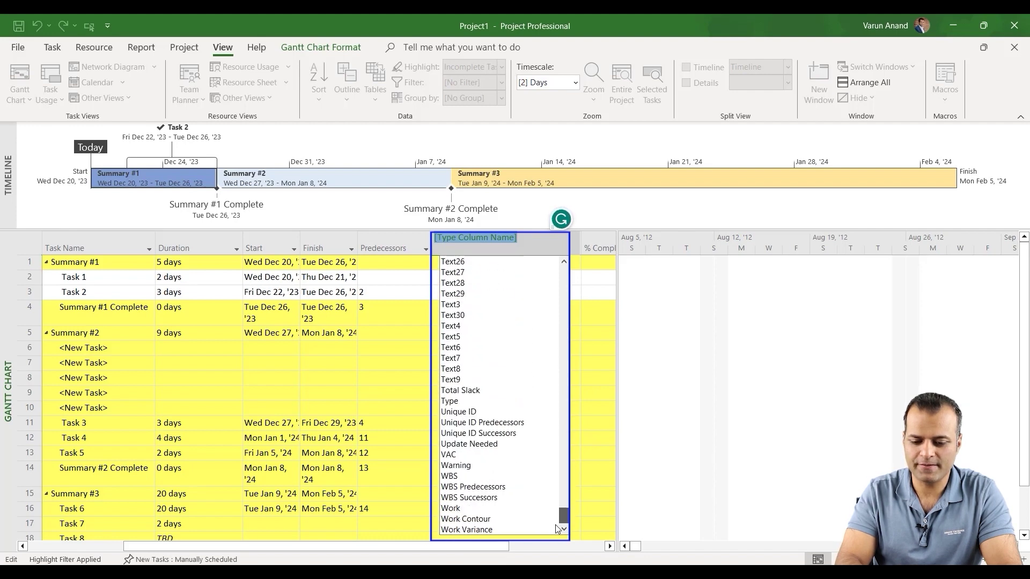
pyautogui.click(462, 476)
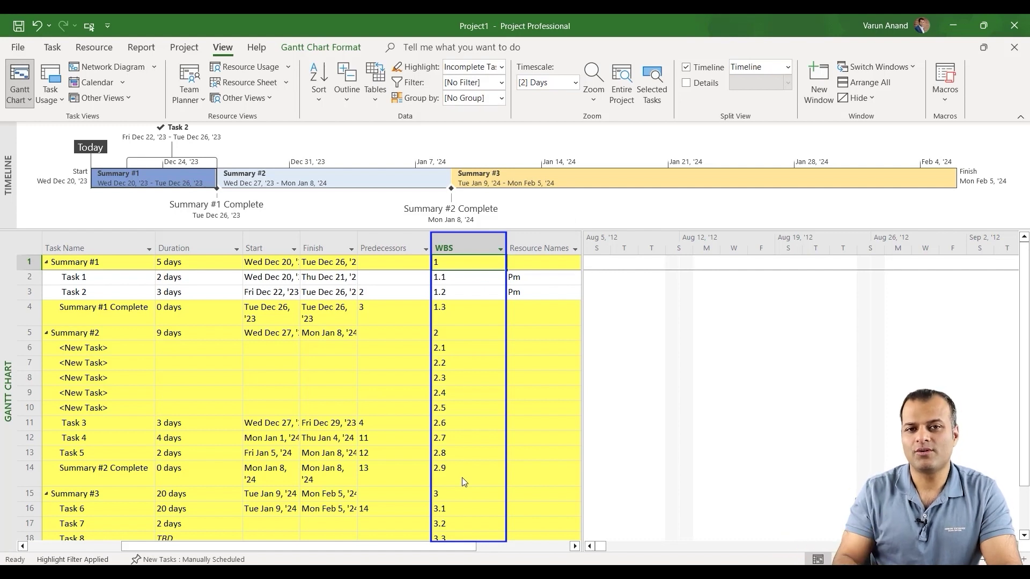
# Hide the WBS column, undo the hide, then hide it again.
pyautogui.rightClick(466, 236)
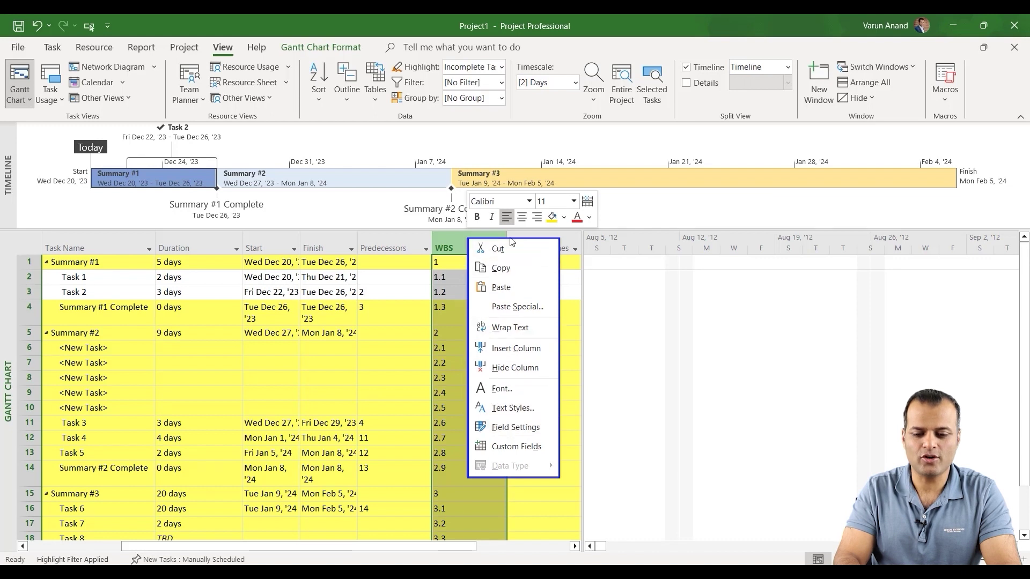
pyautogui.click(508, 371)
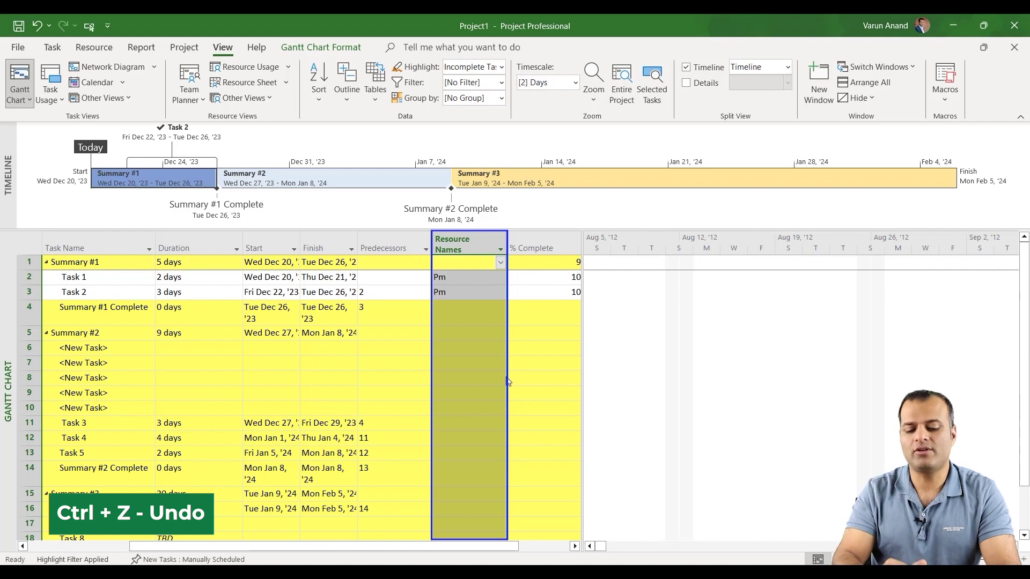
pyautogui.hotkey('ctrl', 'z')
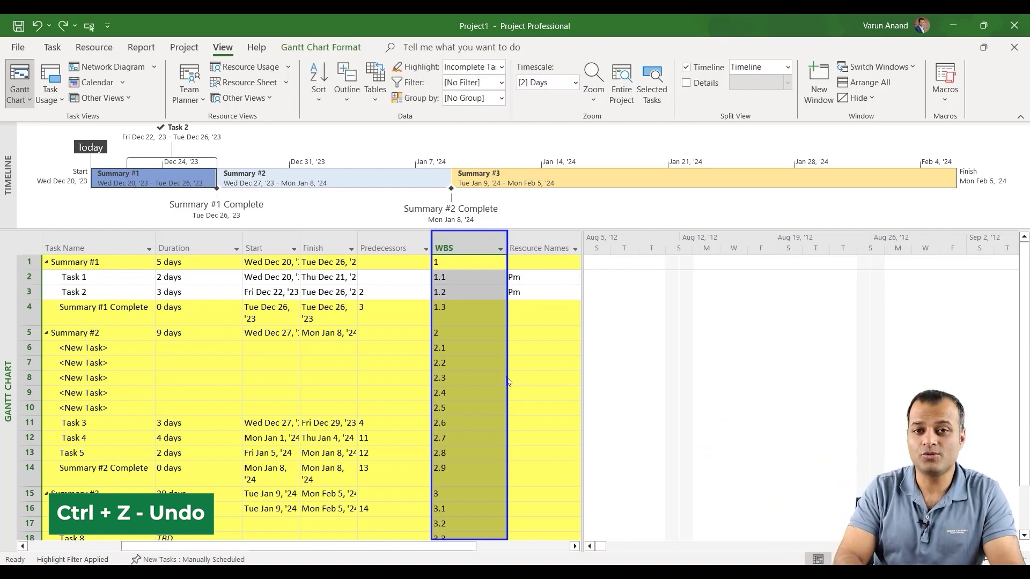
pyautogui.hotkey('ctrl', 'z')
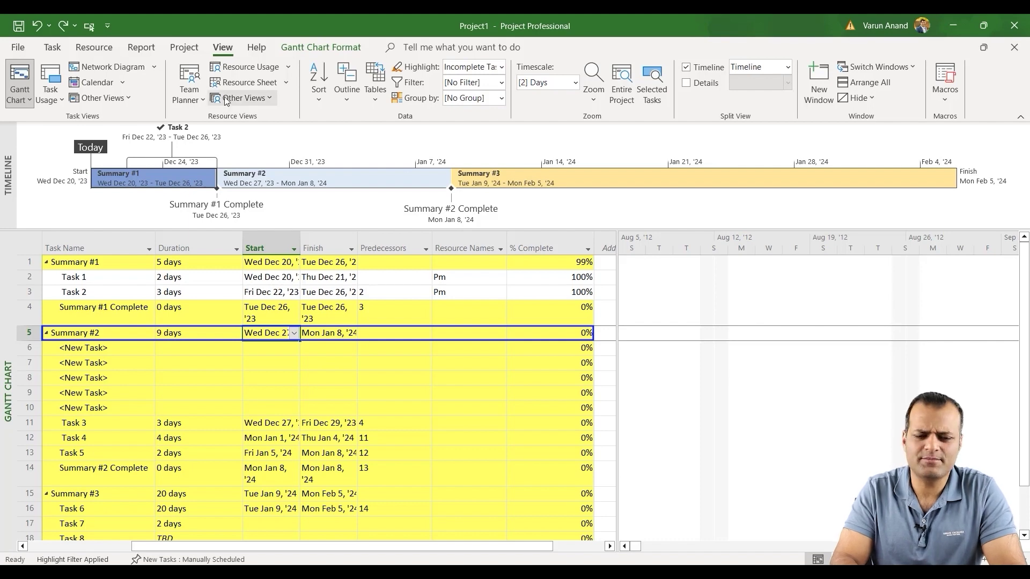
# Scroll the Gantt chart to the task's bars, then select the Task 1 and Task 2 names.
pyautogui.click(53, 48)
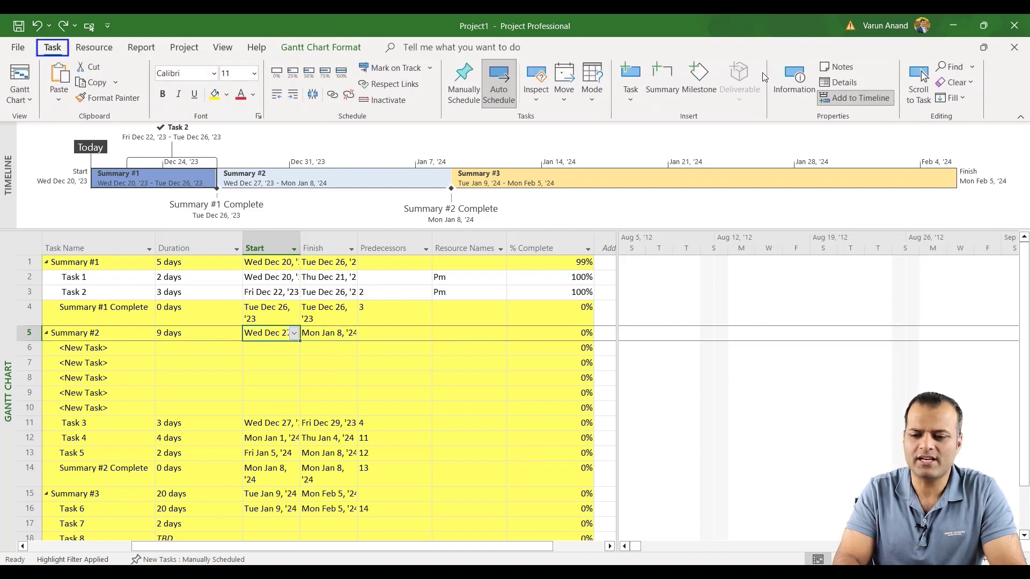
pyautogui.click(920, 80)
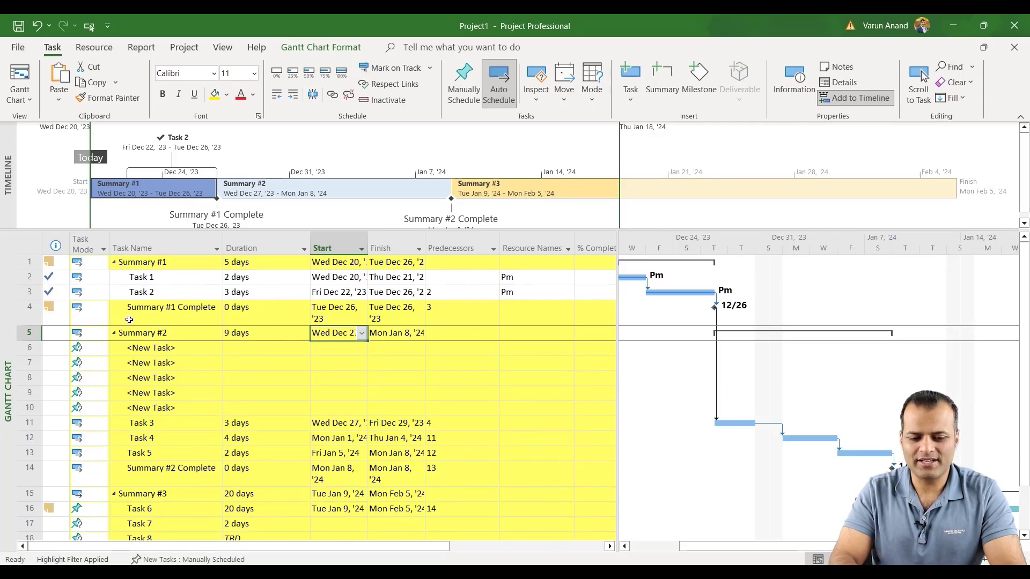
pyautogui.click(29, 314)
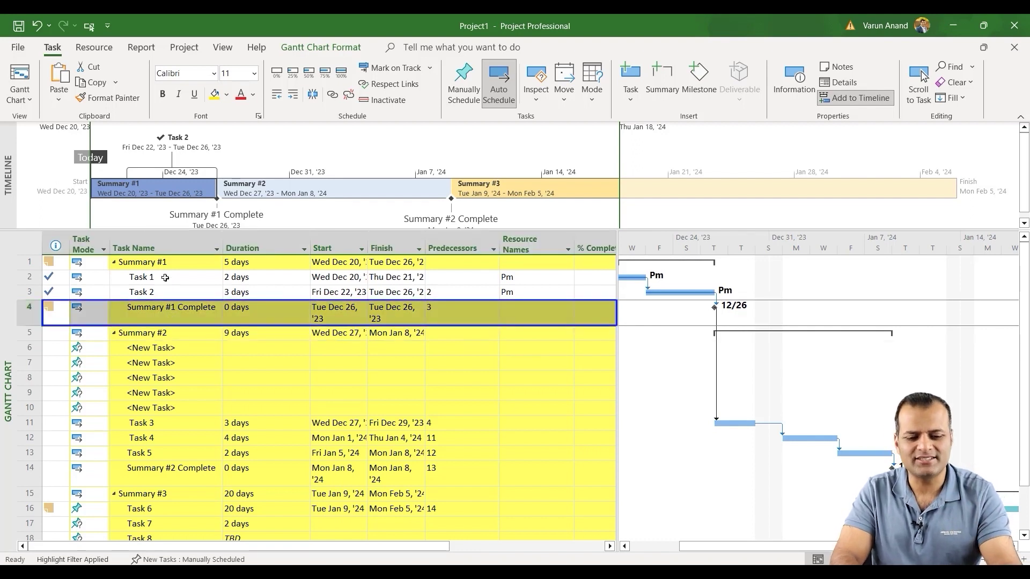
pyautogui.moveTo(166, 279); pyautogui.dragTo(162, 297)
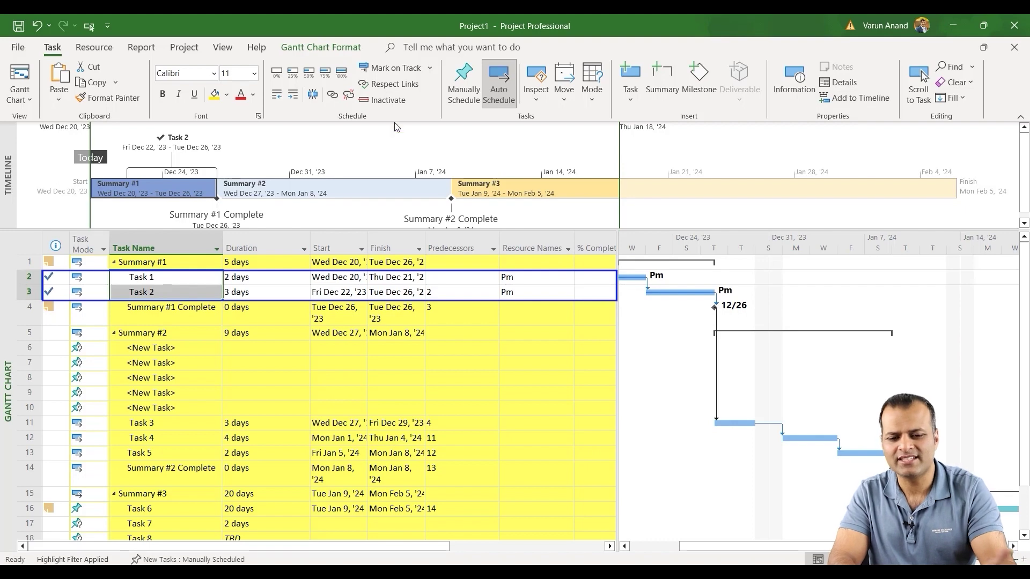
# Set the View tab's Highlight option to No Highlight.
pyautogui.click(194, 49)
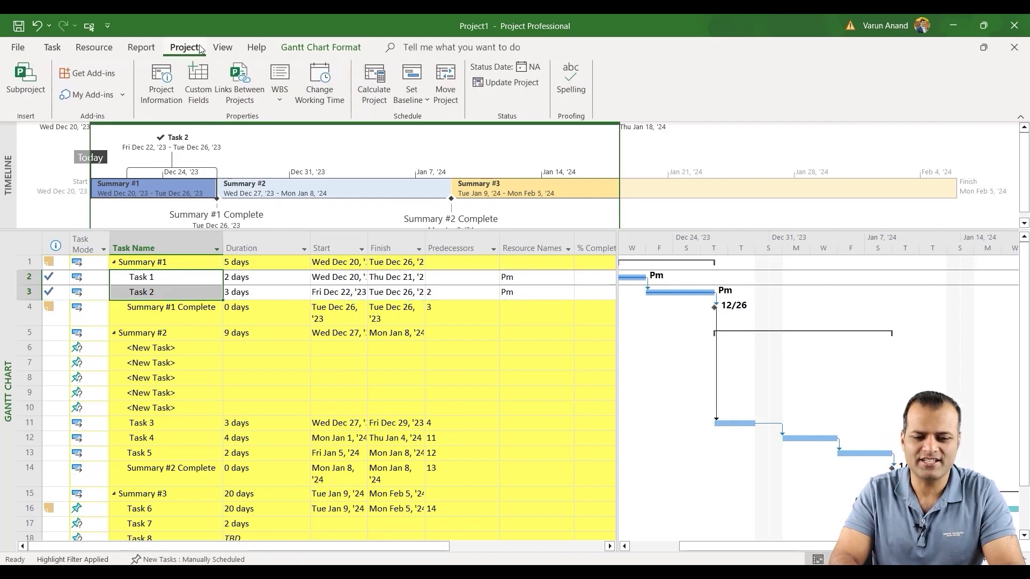
pyautogui.click(223, 48)
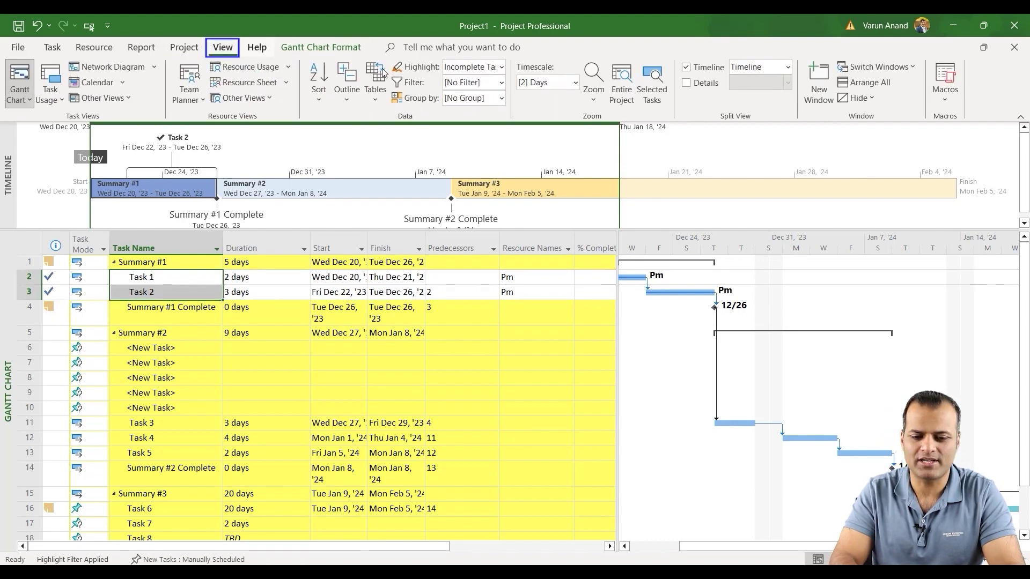
pyautogui.click(502, 67)
pyautogui.click(480, 103)
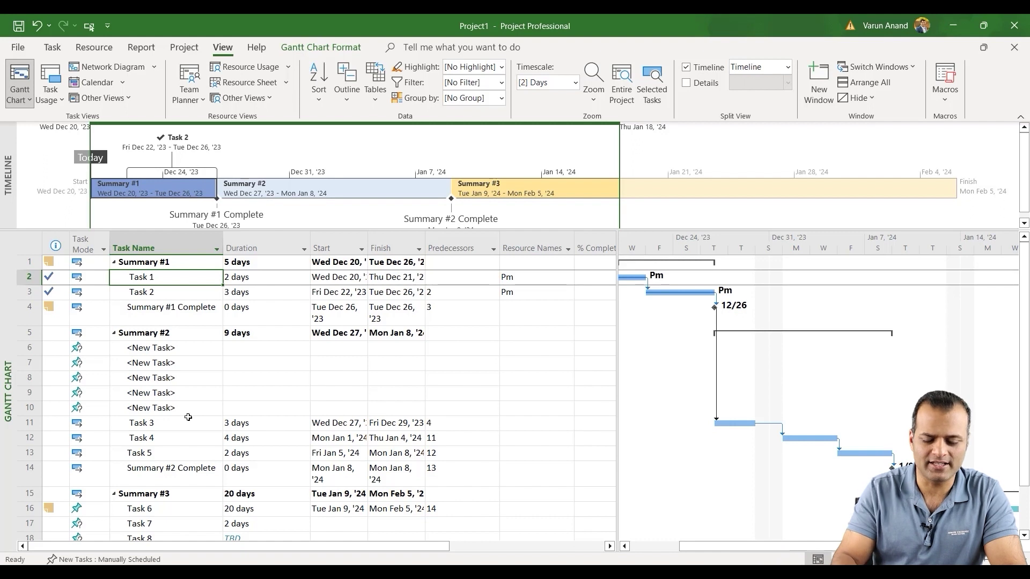
# Turn off Wrap Text for the Task Name column.
pyautogui.click(201, 236)
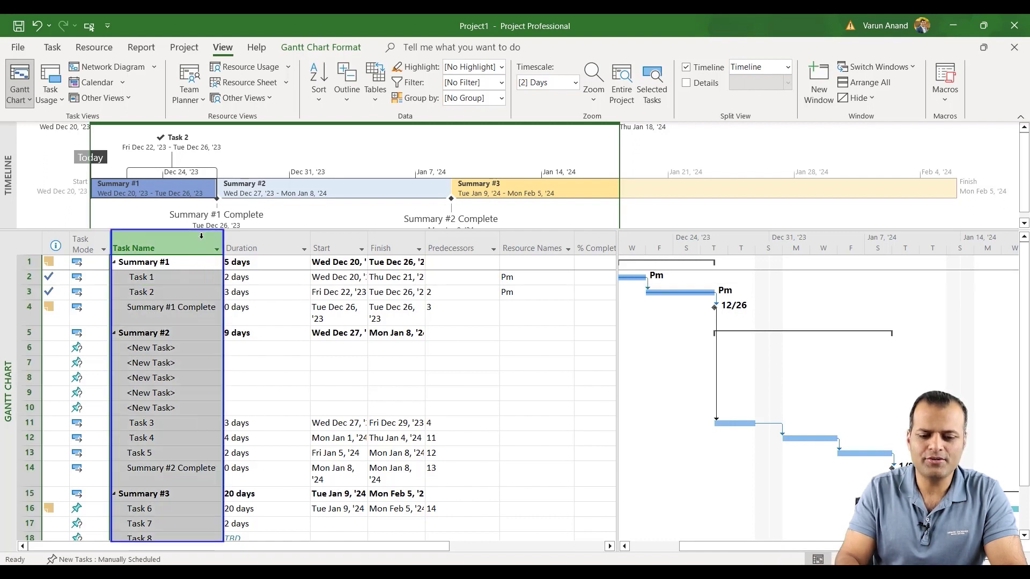
pyautogui.rightClick(202, 238)
pyautogui.click(248, 335)
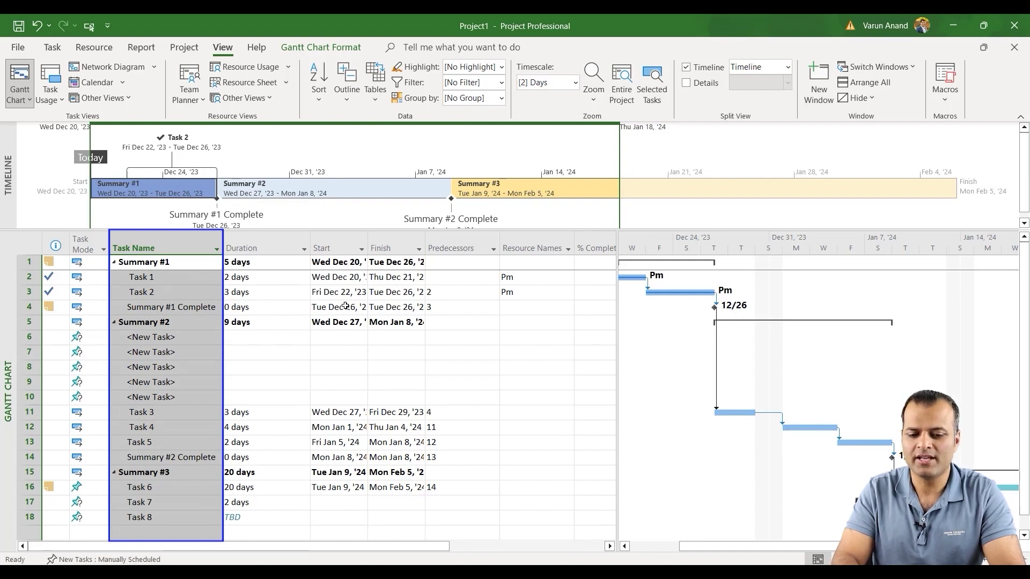
pyautogui.click(327, 357)
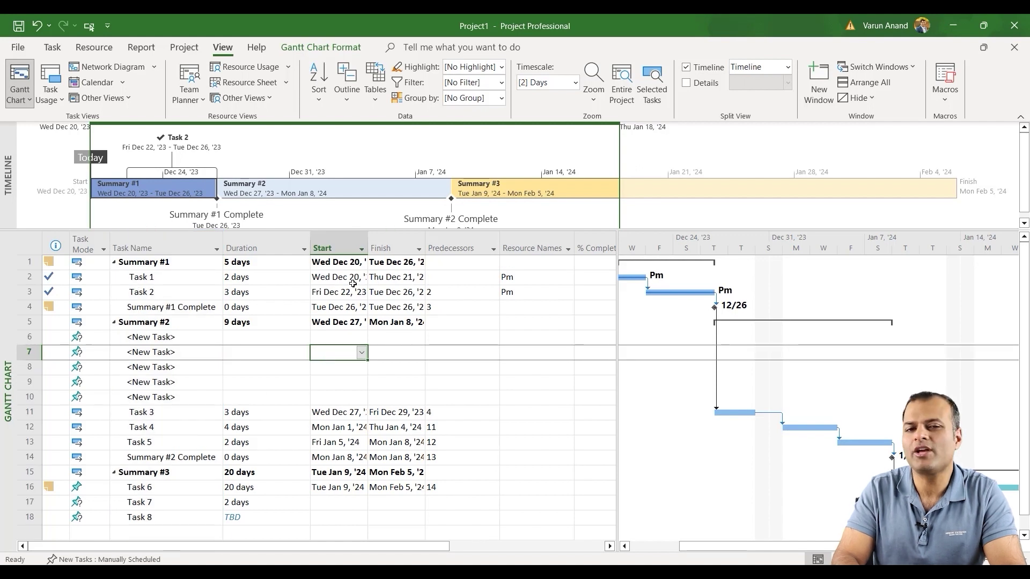
# Widen the Start and Finish columns so full dates like Wed Dec 20, '23 show.
pyautogui.click(367, 238)
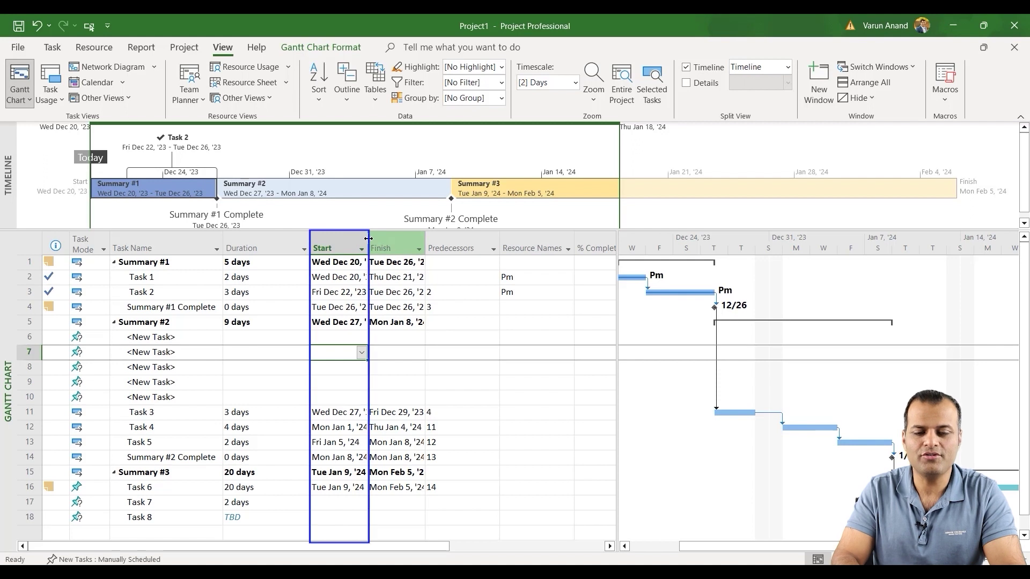
pyautogui.moveTo(368, 238); pyautogui.dragTo(395, 240)
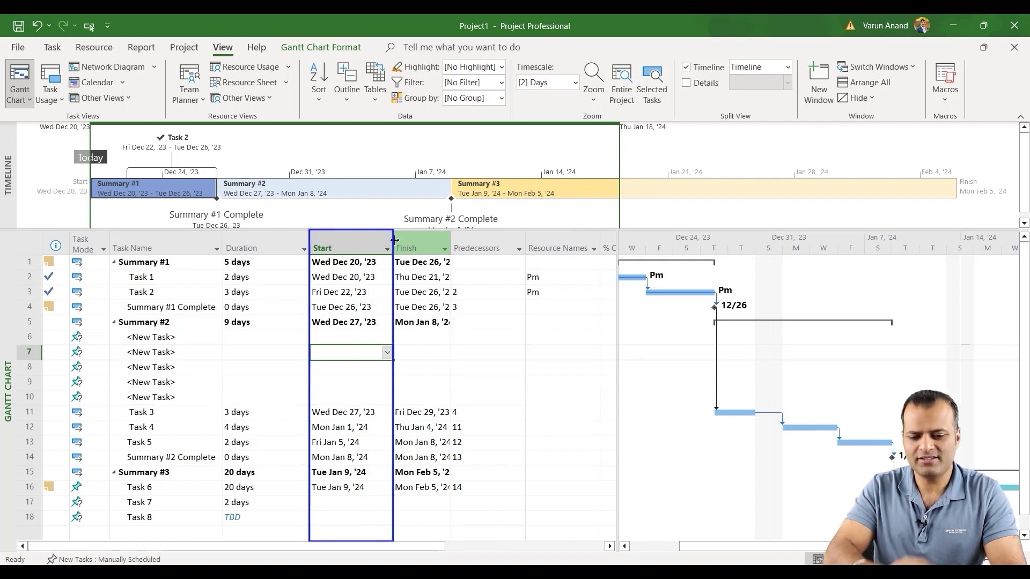
pyautogui.click(424, 244)
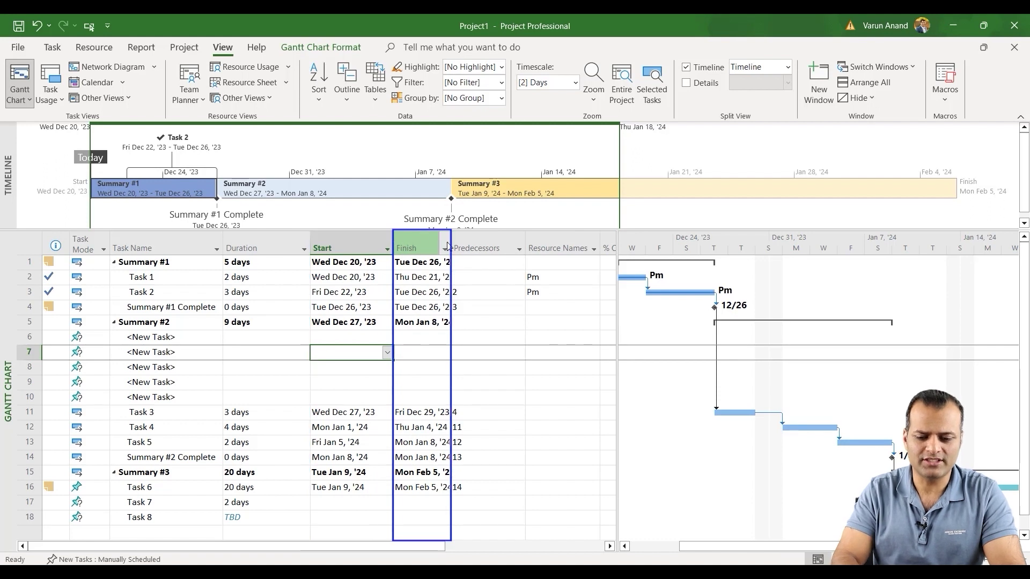
pyautogui.moveTo(448, 245); pyautogui.dragTo(487, 241)
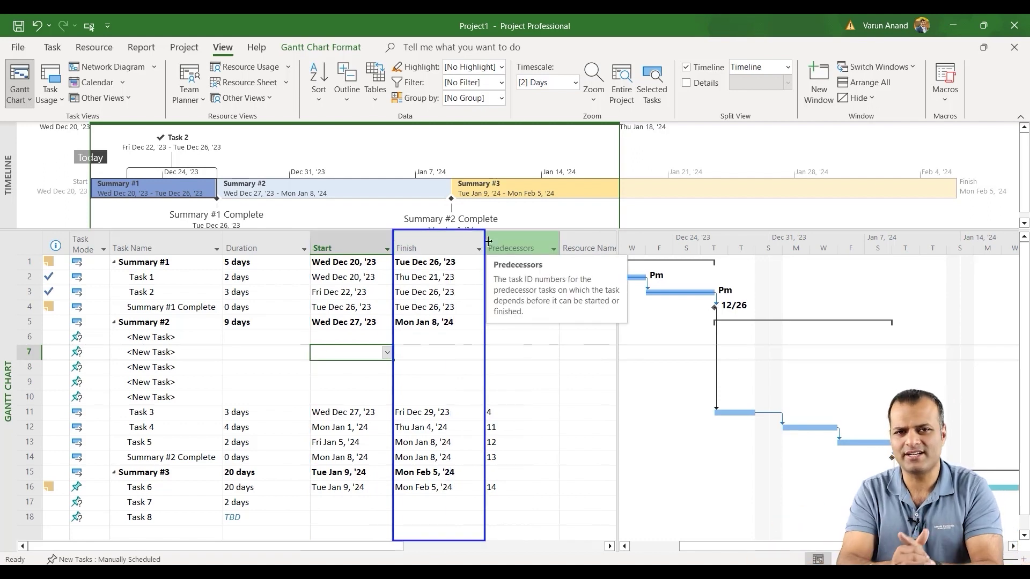
# Fill the Task 2 name cell with yellow.
pyautogui.click(146, 290)
pyautogui.click(57, 48)
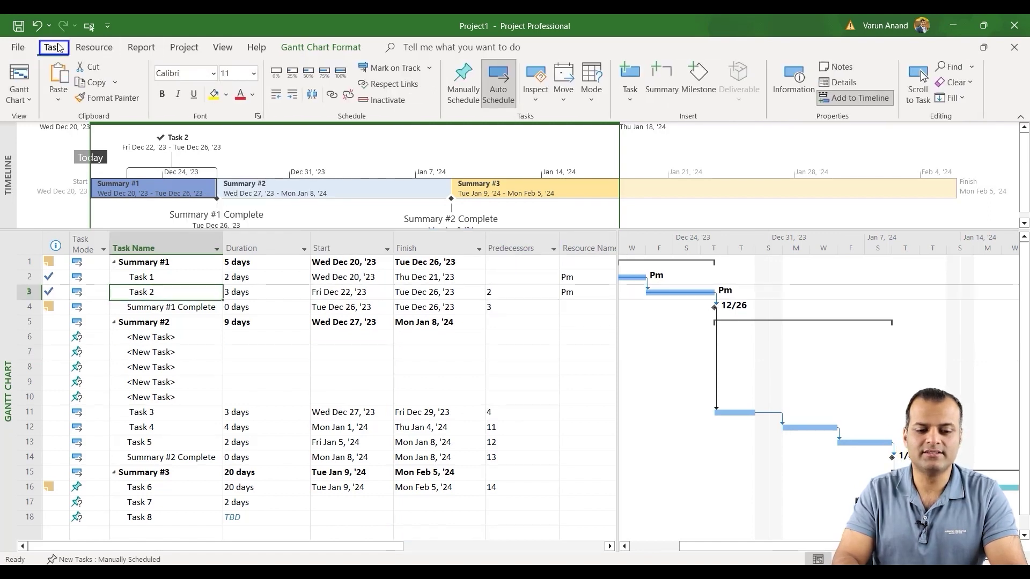
pyautogui.click(214, 96)
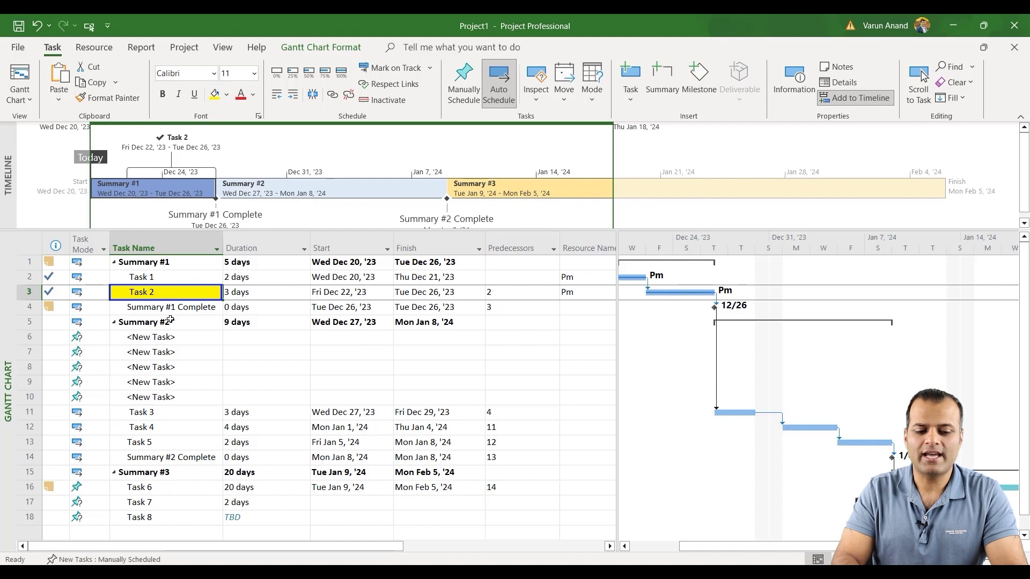
# Copy Task 2's yellow bold formatting onto the Task 4 name with Format Painter.
pyautogui.click(148, 428)
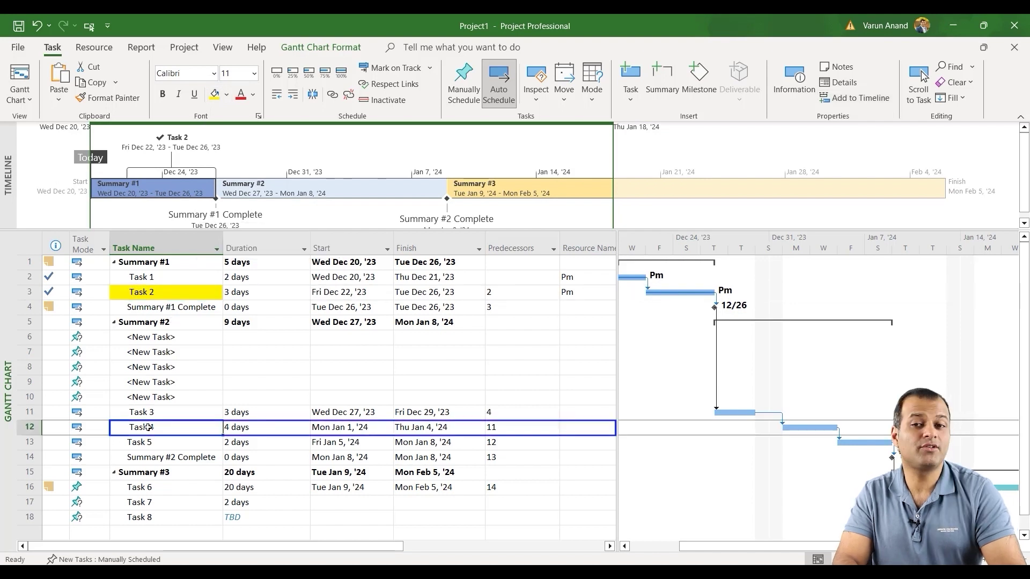
pyautogui.click(153, 291)
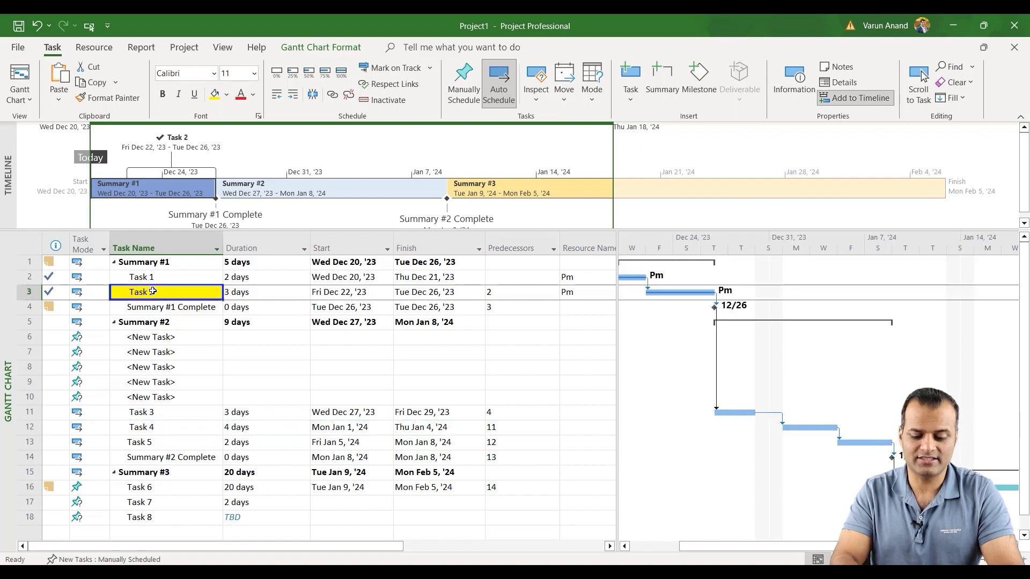
pyautogui.click(138, 427)
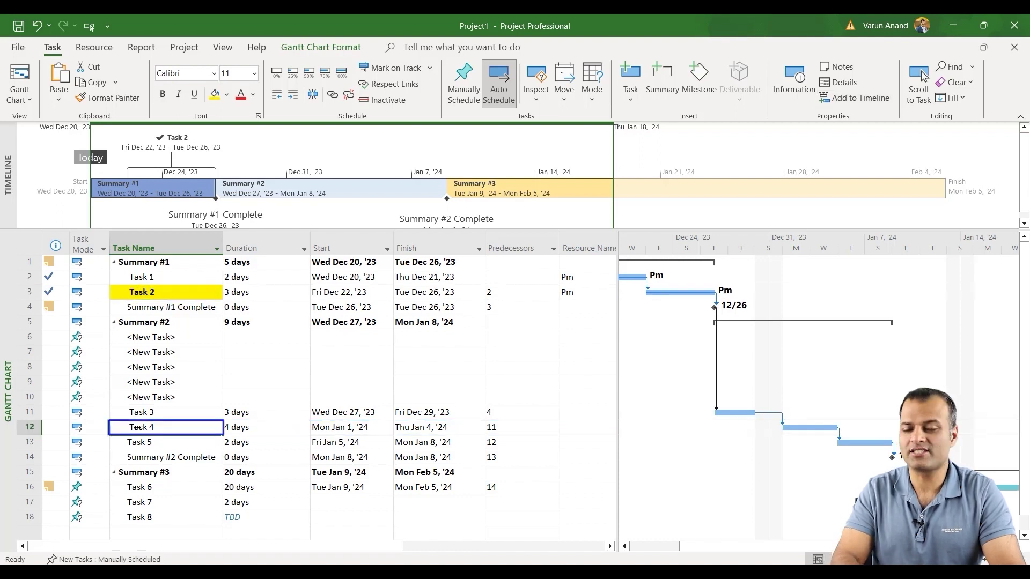
pyautogui.click(164, 292)
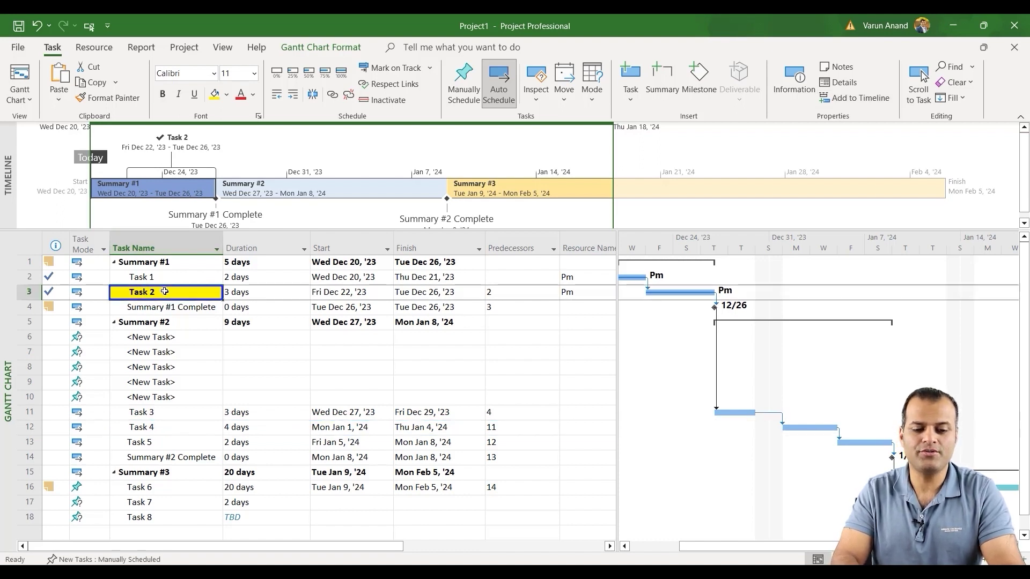
pyautogui.click(99, 104)
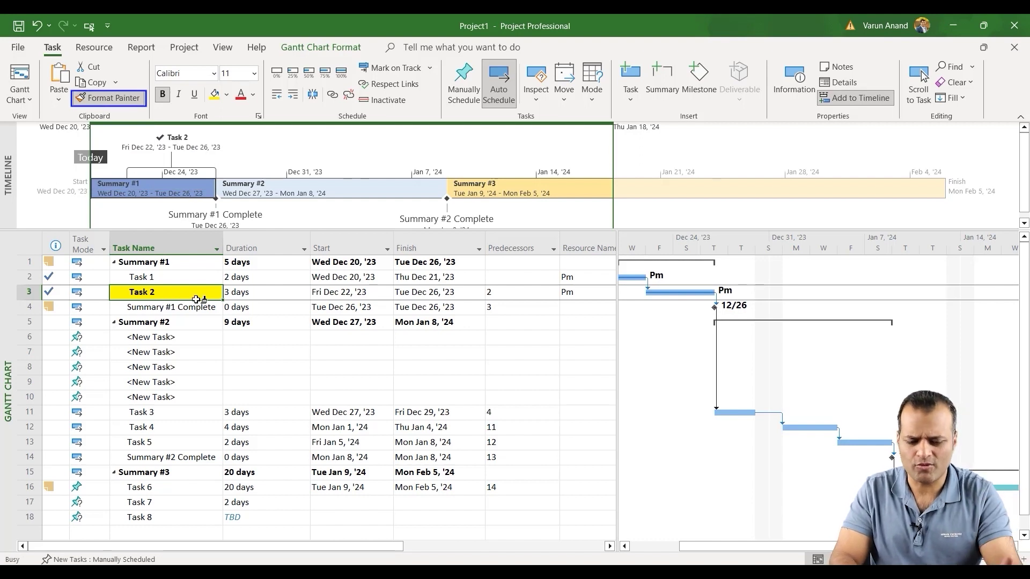
pyautogui.click(147, 426)
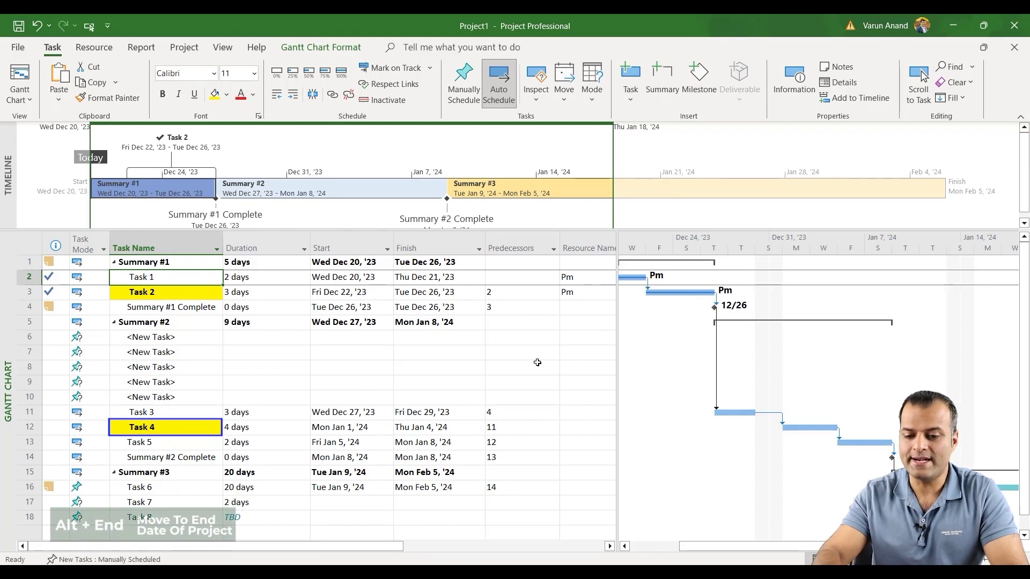
# Jump the Gantt chart to the project finish with Alt+End, then back to the start with Alt+Home.
pyautogui.hotkey('alt', 'End')
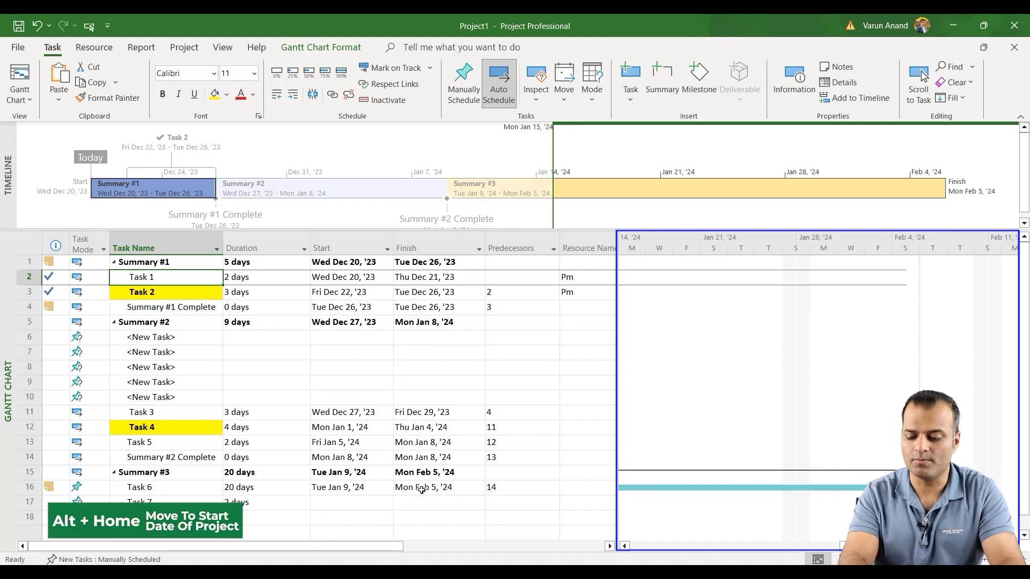
pyautogui.hotkey('alt', 'Home')
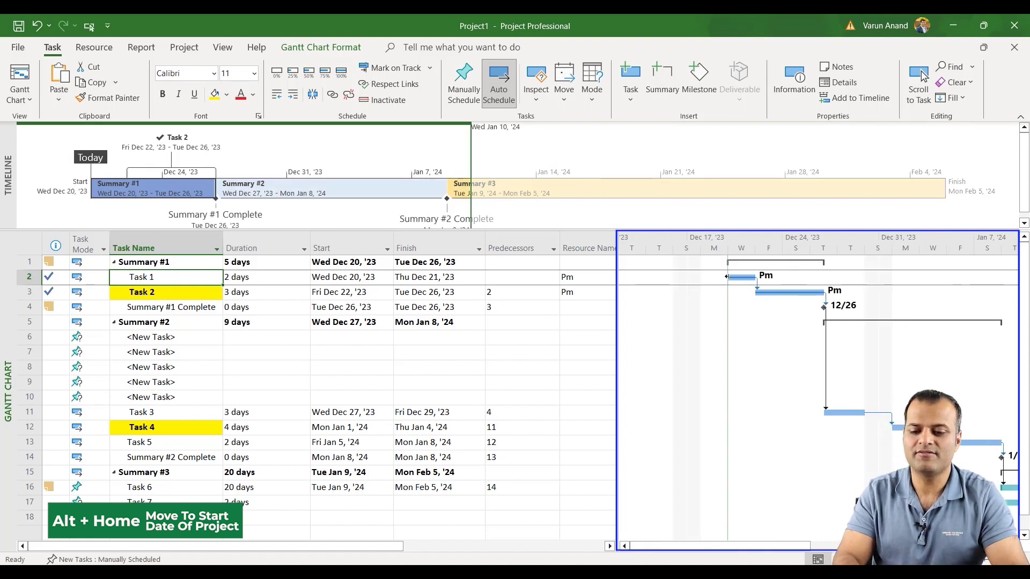
pyautogui.moveTo(727, 276)
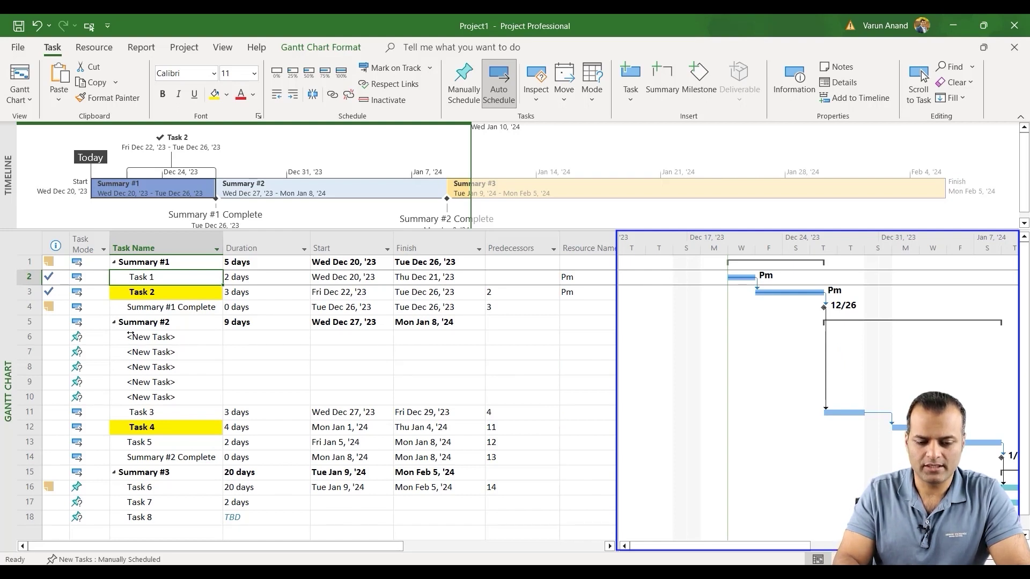
# Outdent the rows from Summary #2 to Summary #2 Complete one level, then select the Summary #2 row.
pyautogui.moveTo(128, 323); pyautogui.dragTo(129, 463)
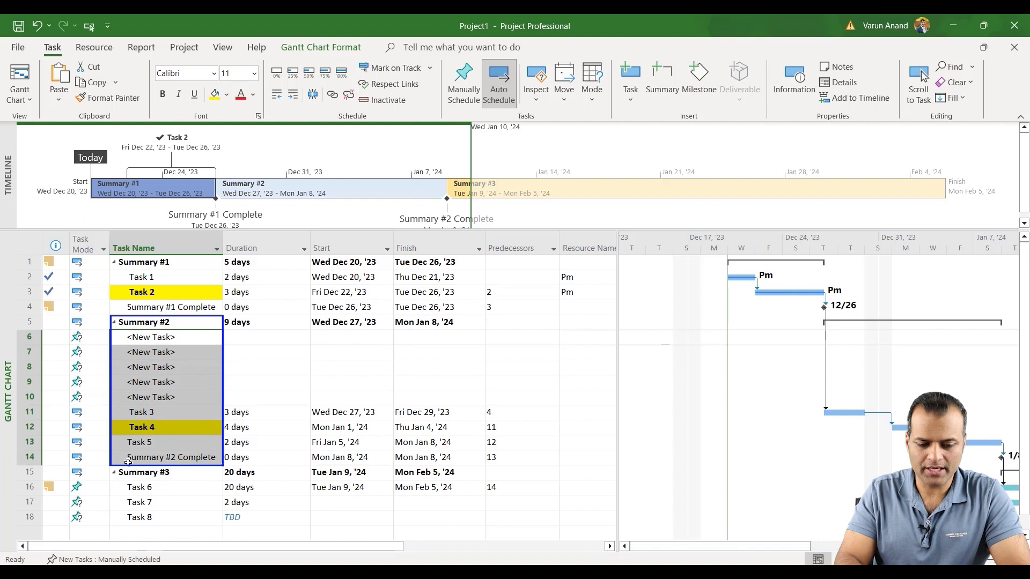
pyautogui.click(277, 94)
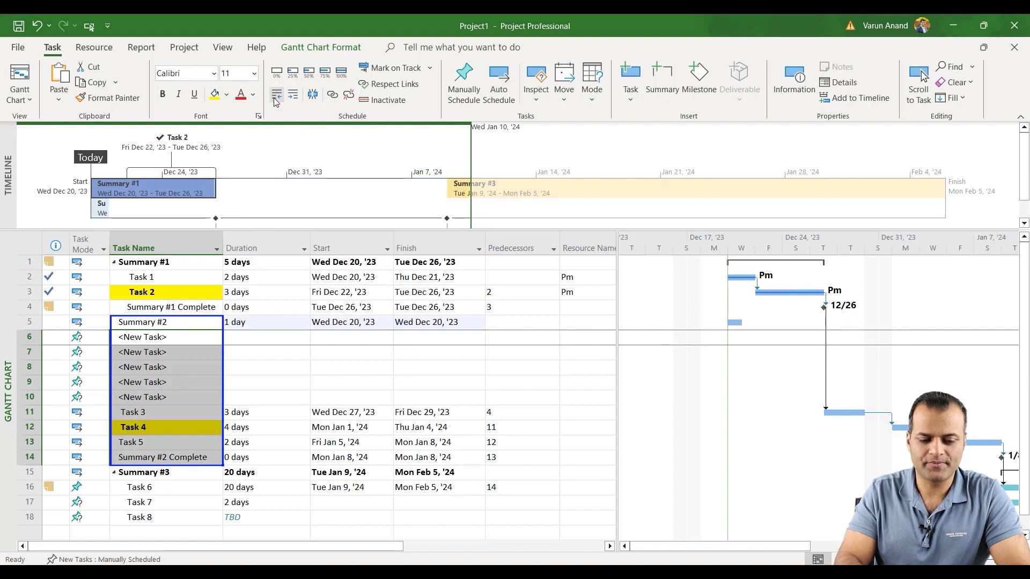
pyautogui.click(142, 323)
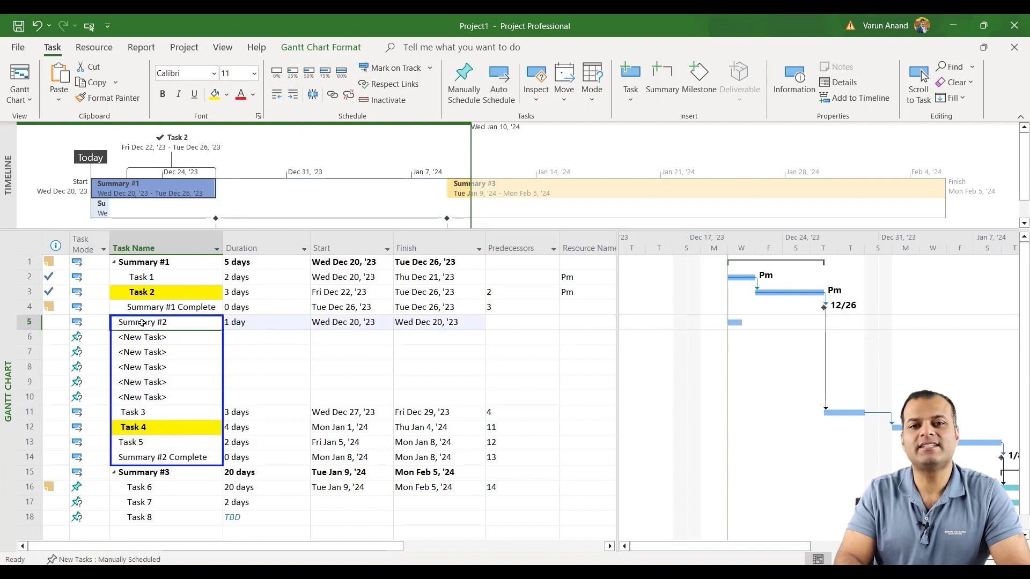
pyautogui.click(15, 322)
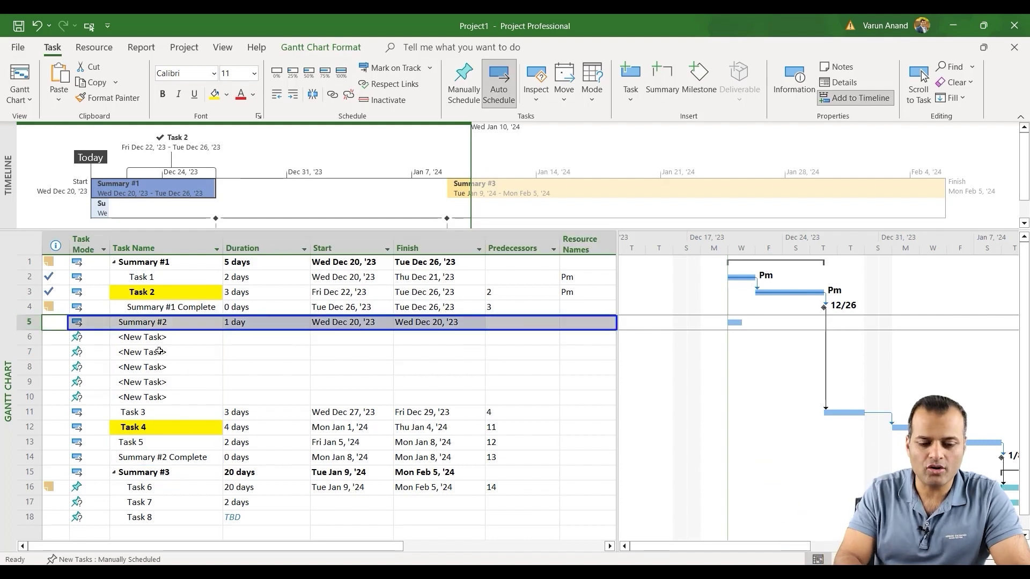
# Indent the tasks from Summary #2 down to Task 3, then outdent them again with Alt+Shift+Left.
pyautogui.moveTo(155, 342); pyautogui.dragTo(154, 416)
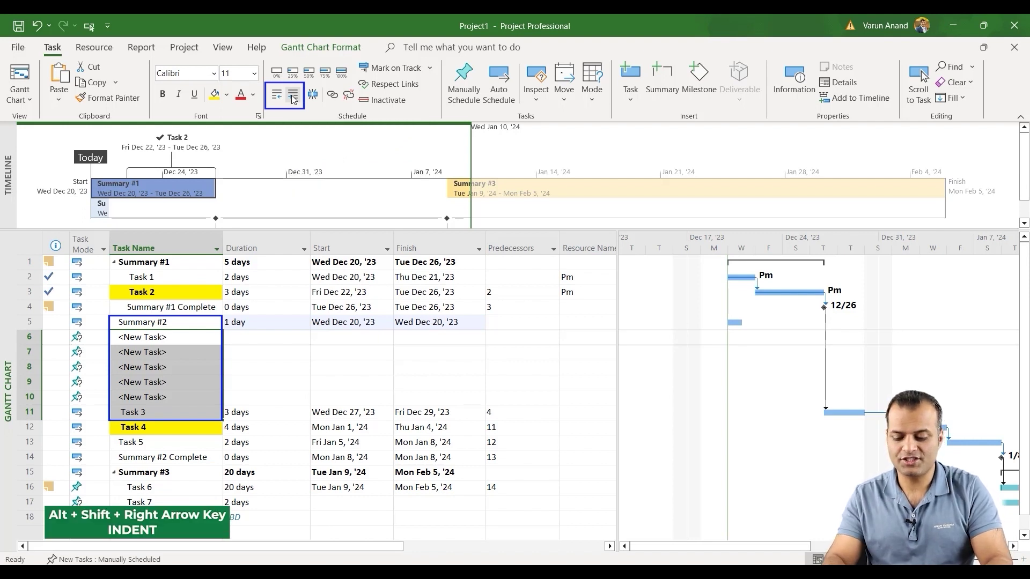
pyautogui.click(293, 95)
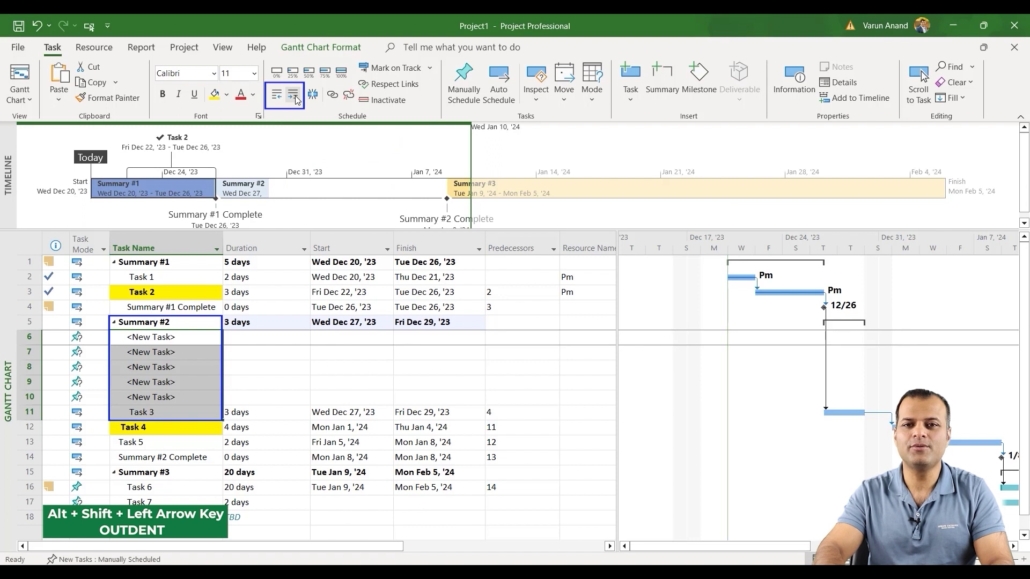
pyautogui.hotkey('alt', 'shift', 'Left')
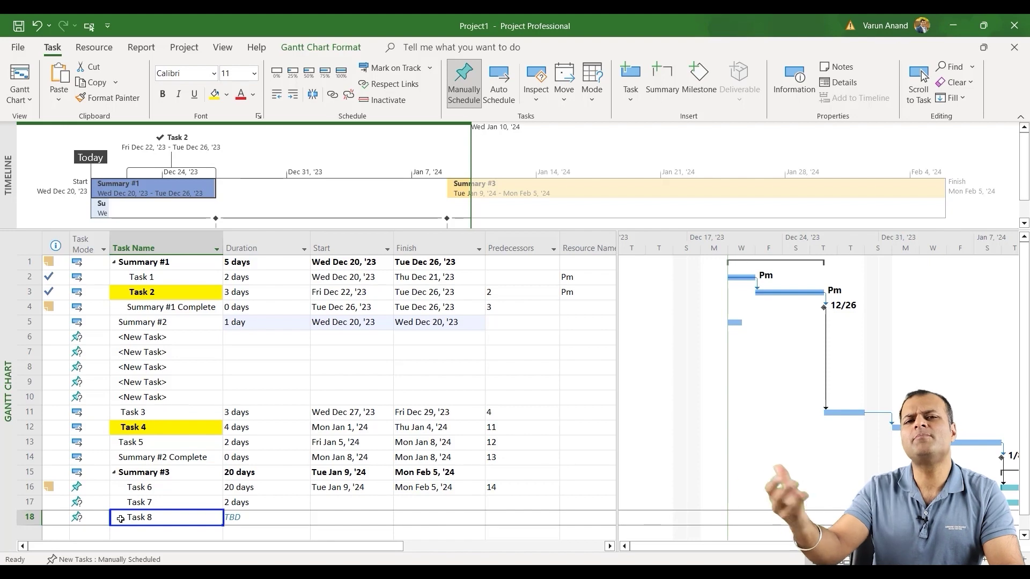
pyautogui.rightClick(121, 519)
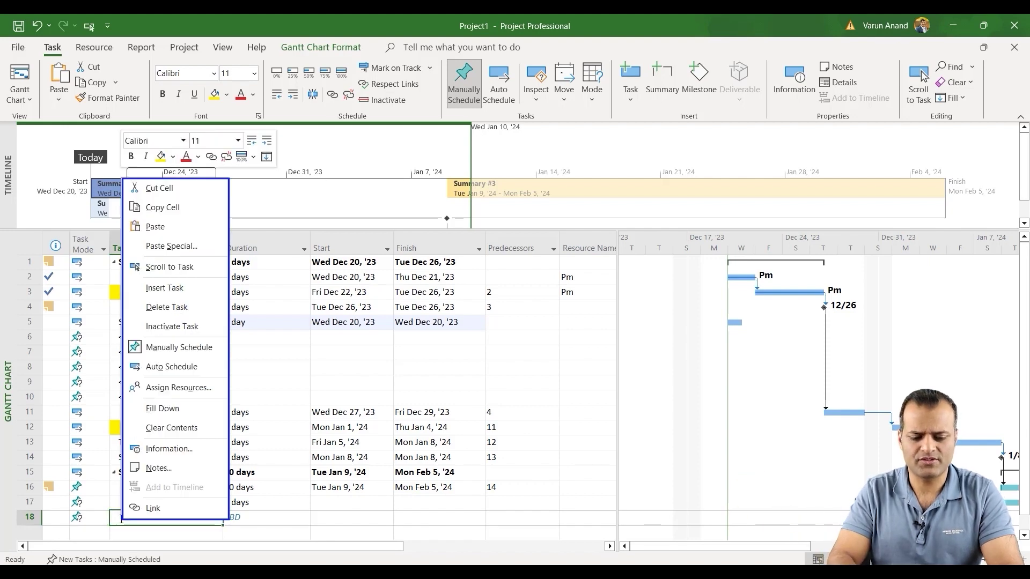
pyautogui.click(149, 510)
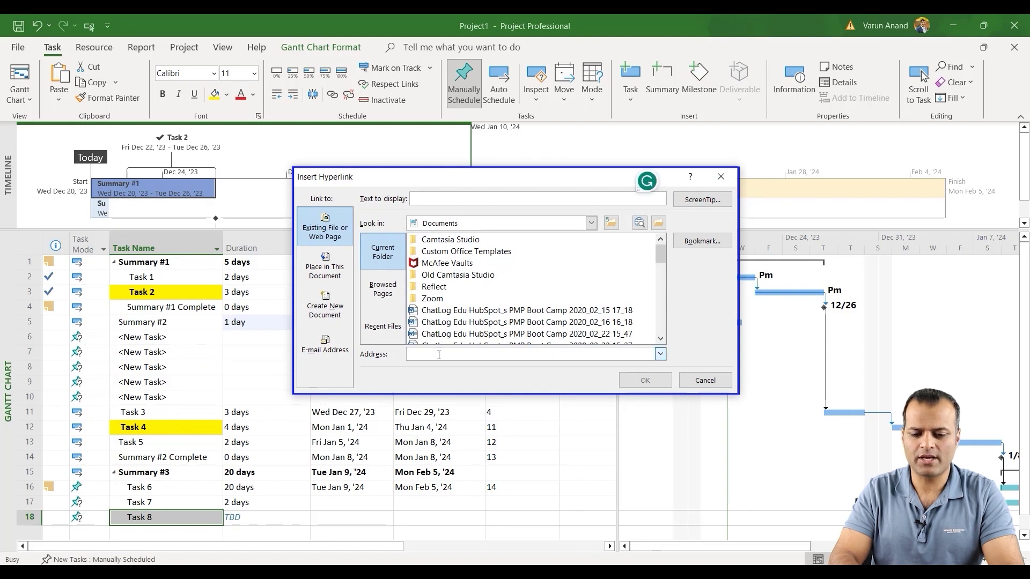
pyautogui.write('edu')
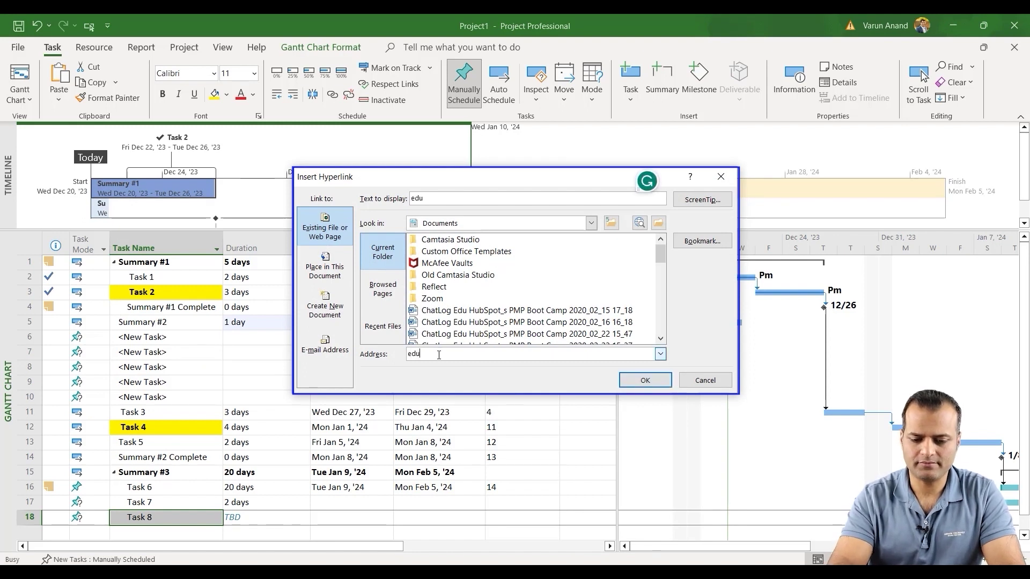
pyautogui.press('BackSpace')
pyautogui.press('BackSpace')
pyautogui.press('BackSpace')
pyautogui.write('wwww')
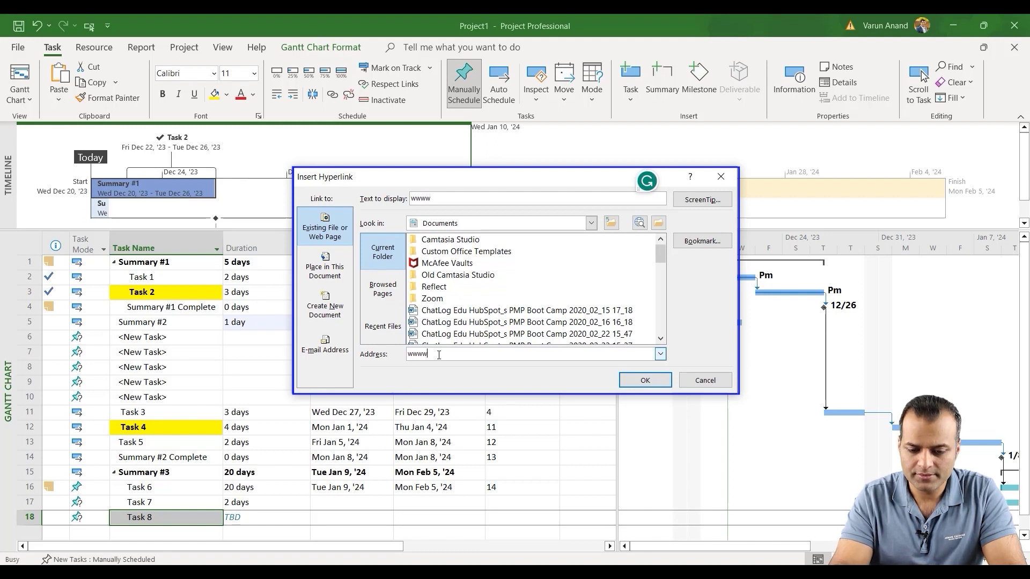
pyautogui.press('BackSpace')
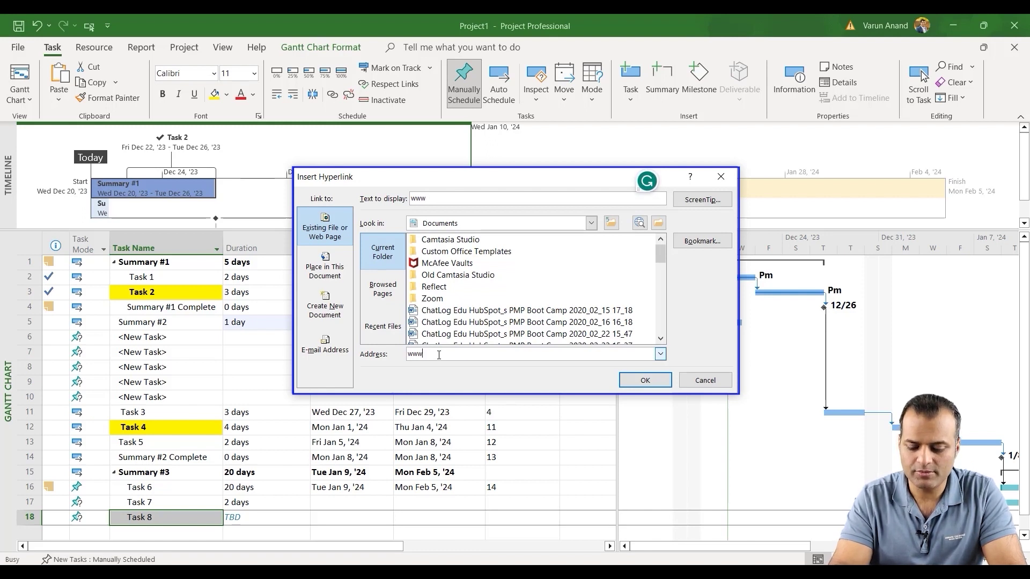
pyautogui.write('.eduhubspot')
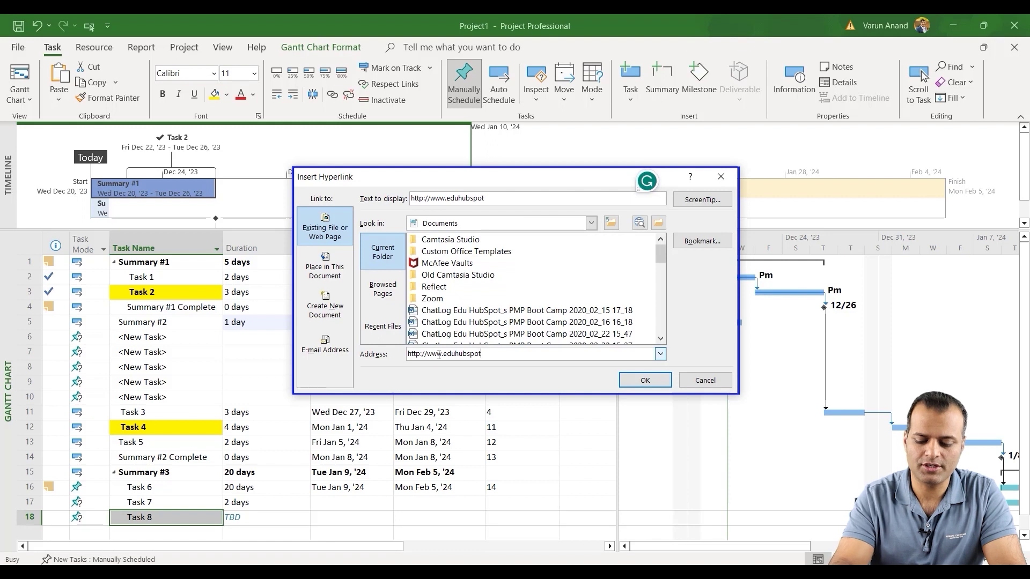
pyautogui.write('.com')
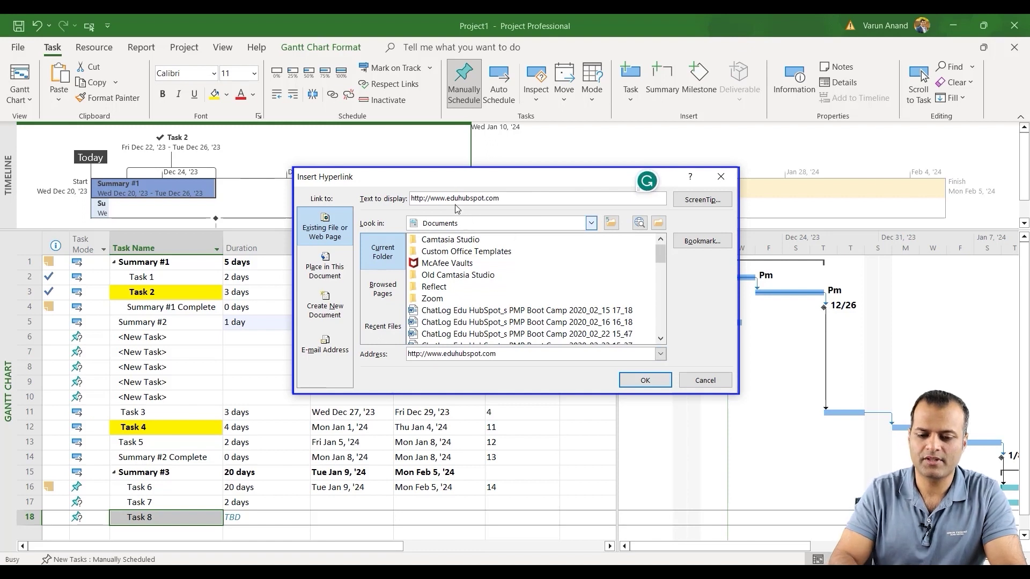
pyautogui.doubleClick(442, 198)
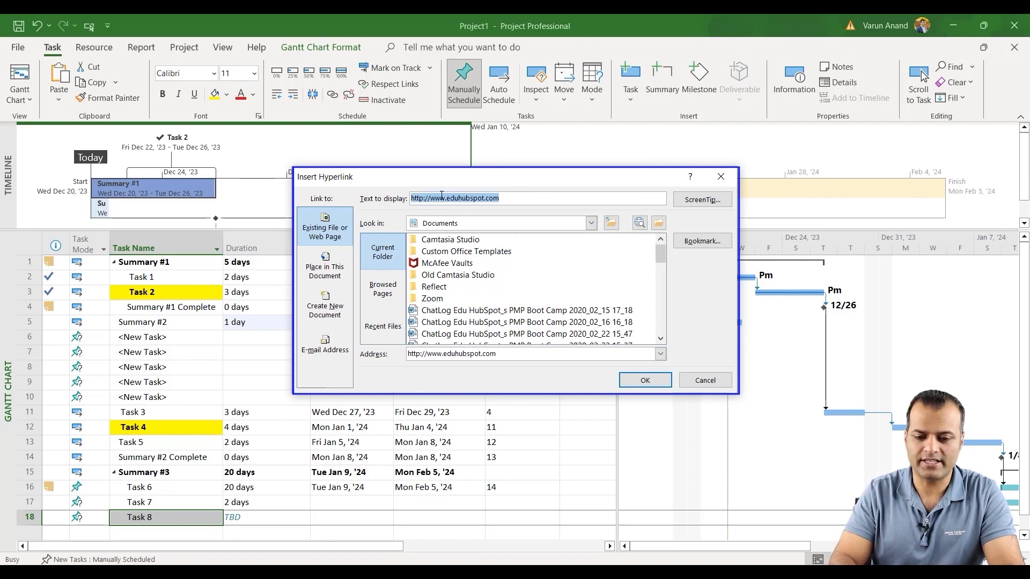
pyautogui.write('Click Here')
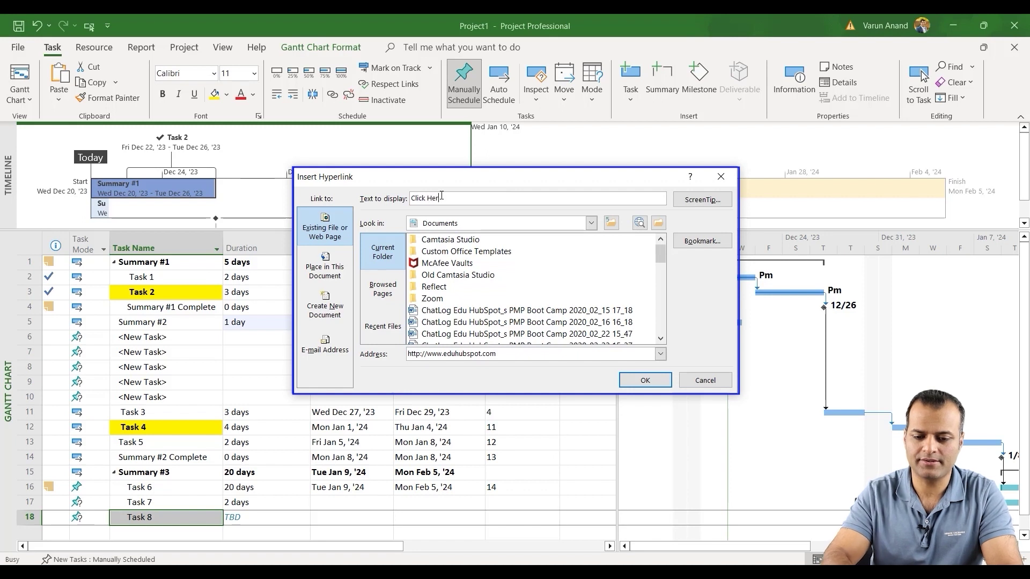
pyautogui.tripleClick(420, 354)
pyautogui.write('https')
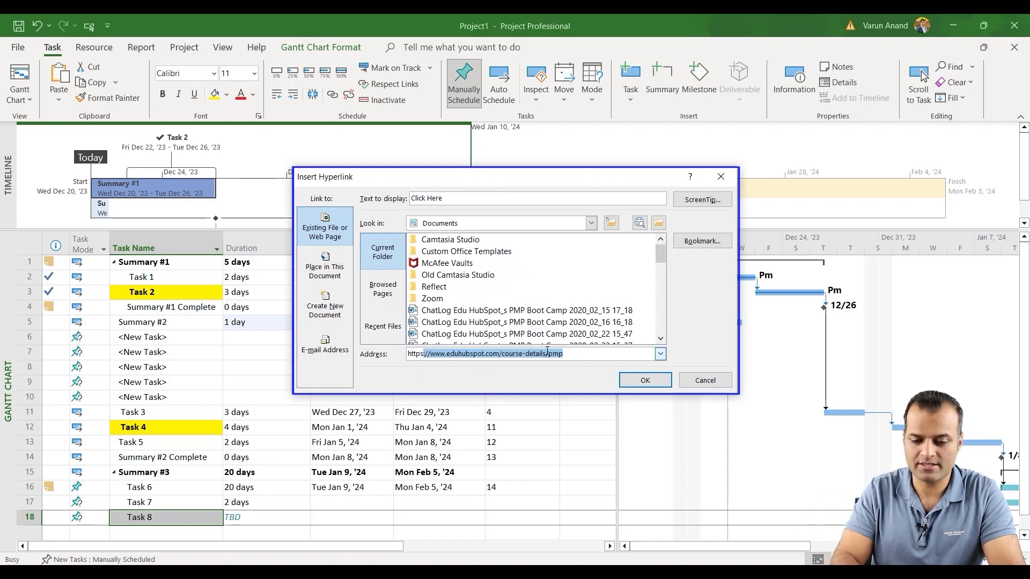
pyautogui.press('End')
pyautogui.press('BackSpace')
pyautogui.press('BackSpace')
pyautogui.press('BackSpace')
pyautogui.press('BackSpace')
pyautogui.press('BackSpace')
pyautogui.press('BackSpace')
pyautogui.press('BackSpace')
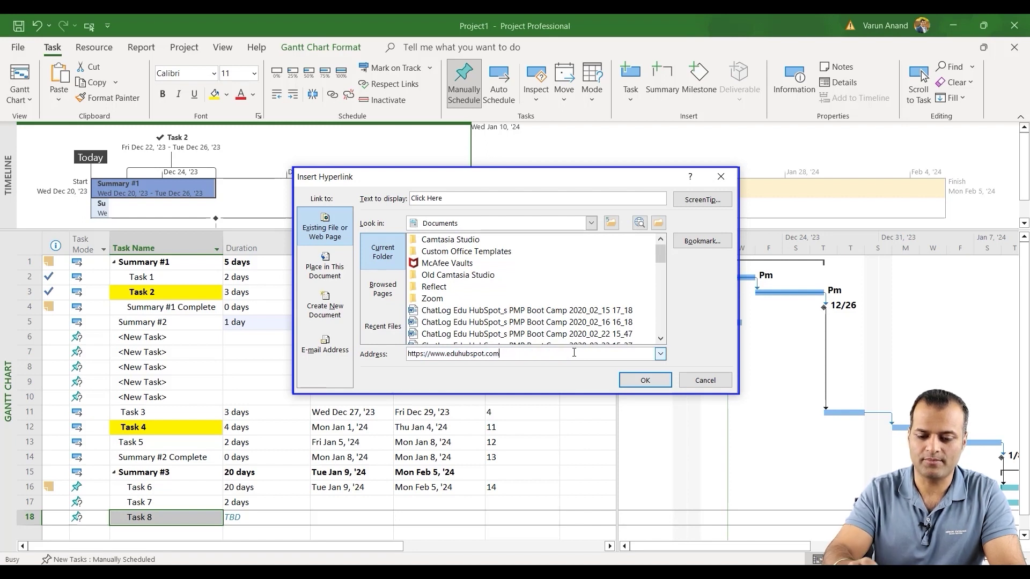
pyautogui.click(639, 380)
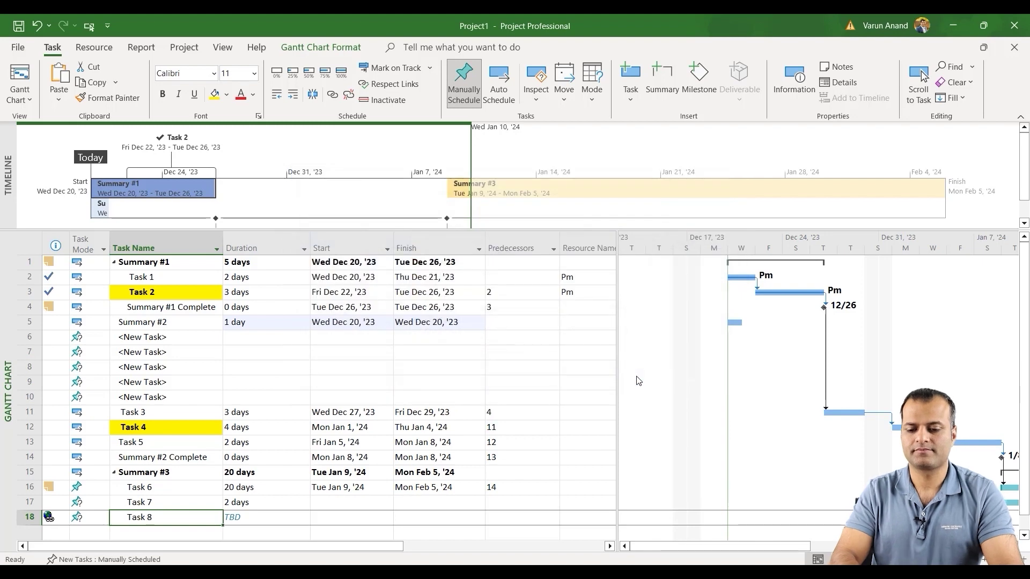
# Follow Task 8's Click Here hyperlink to open eduhubspot.com in Chrome.
pyautogui.moveTo(48, 520)
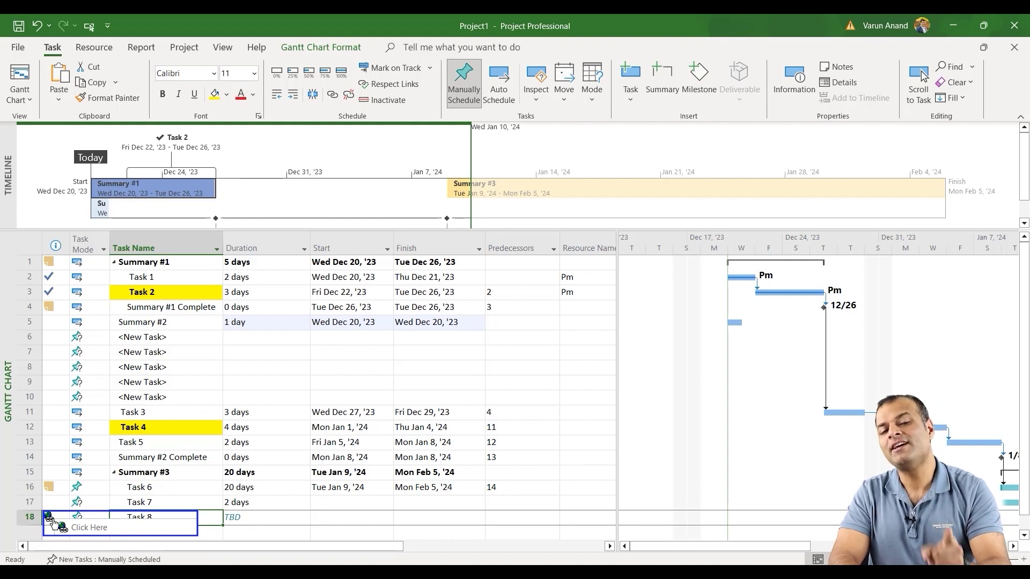
pyautogui.click(50, 519)
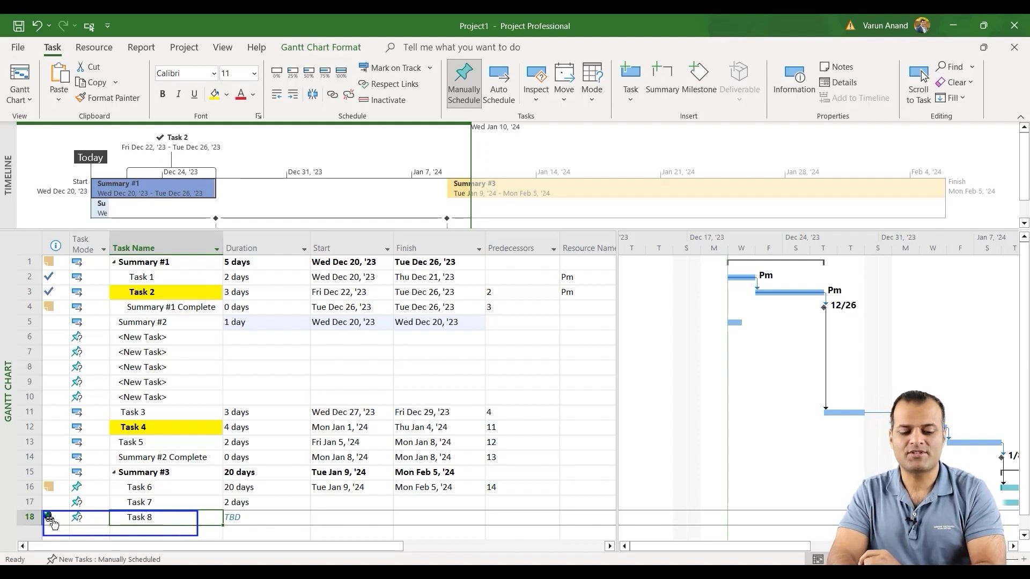